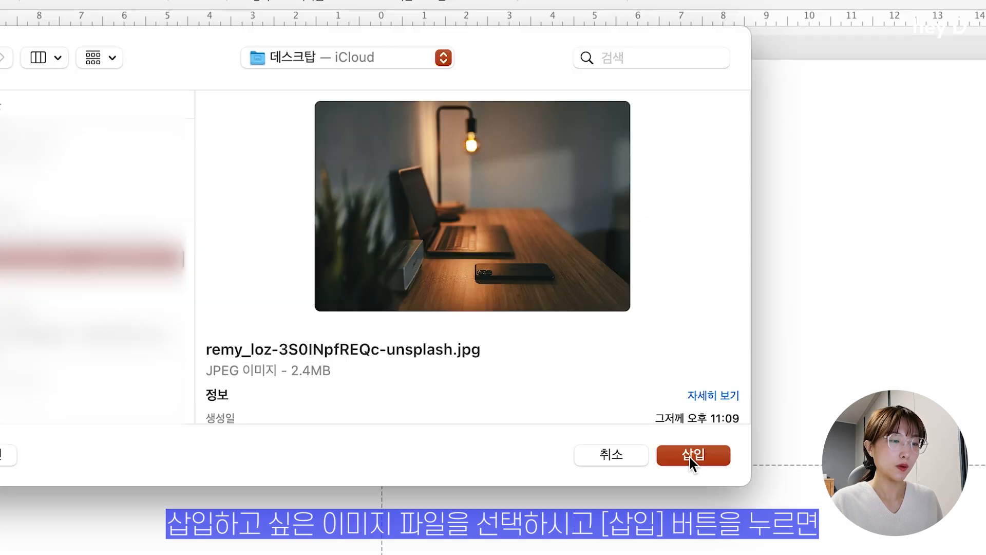
- Insert the picture remy_loz-3S0INpfREQc-unsplash.jpg from the desktop folder and move it to the middle of the slide
click(819, 446)
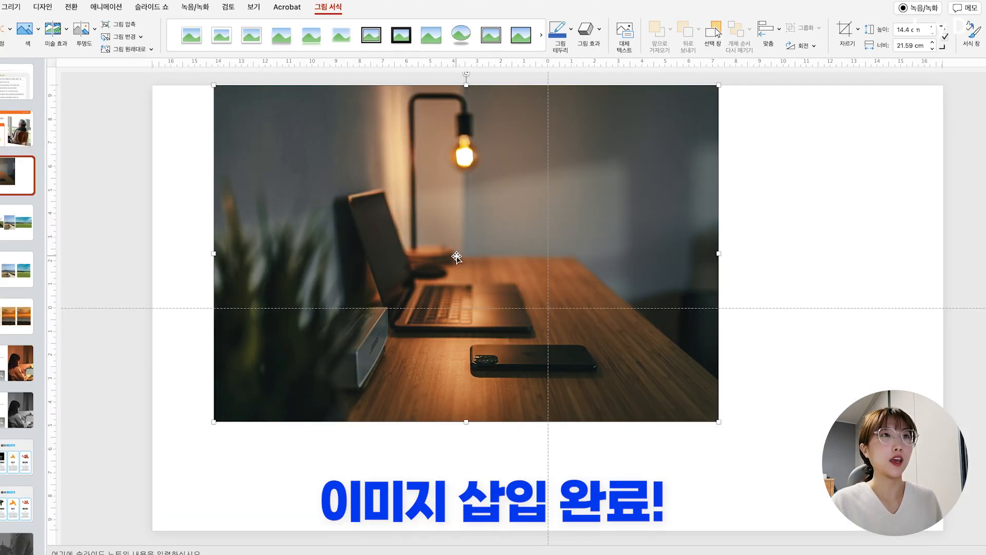
drag(457, 257, 557, 308)
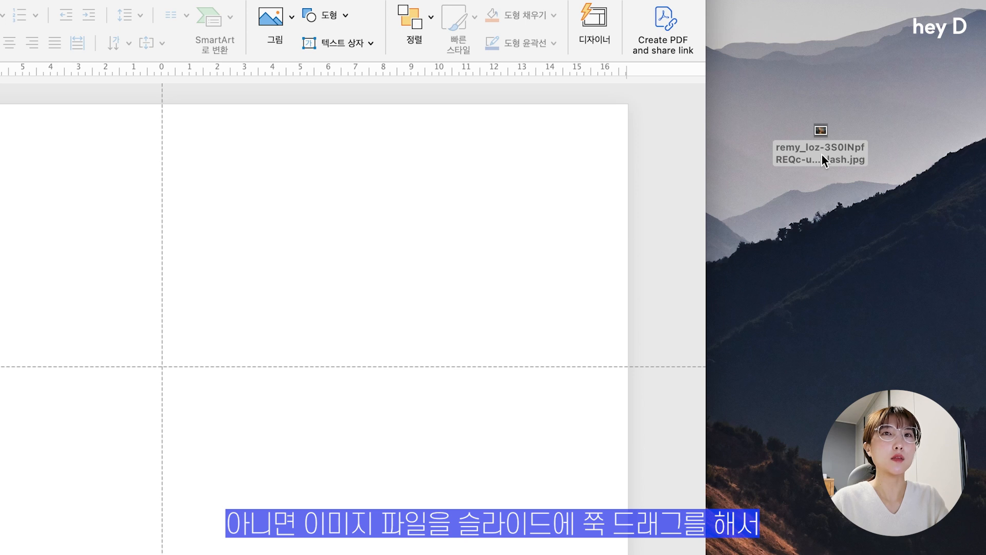
- Place the remy_loz desk photo file from the desktop directly onto the blank slide and select it
drag(822, 155, 229, 292)
drag(113, 344, 110, 348)
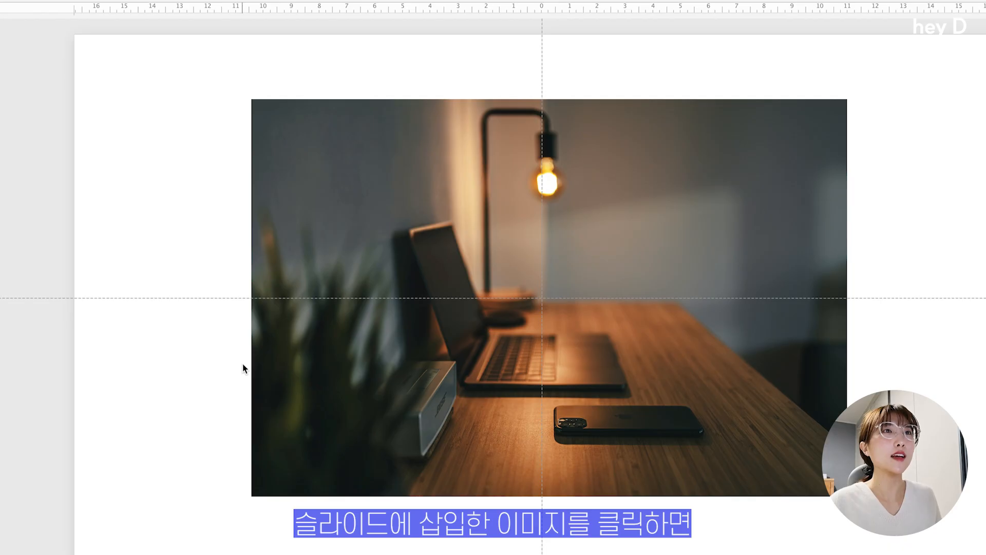
click(516, 231)
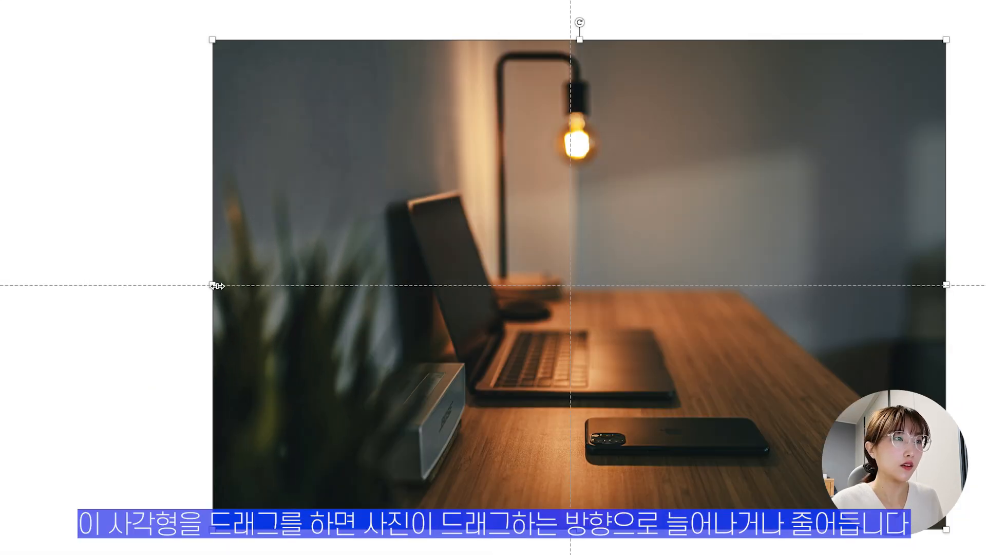
- Try to resize the picture by narrowing it from its left edge without keeping proportions, and undo the resizing
drag(213, 285, 287, 284)
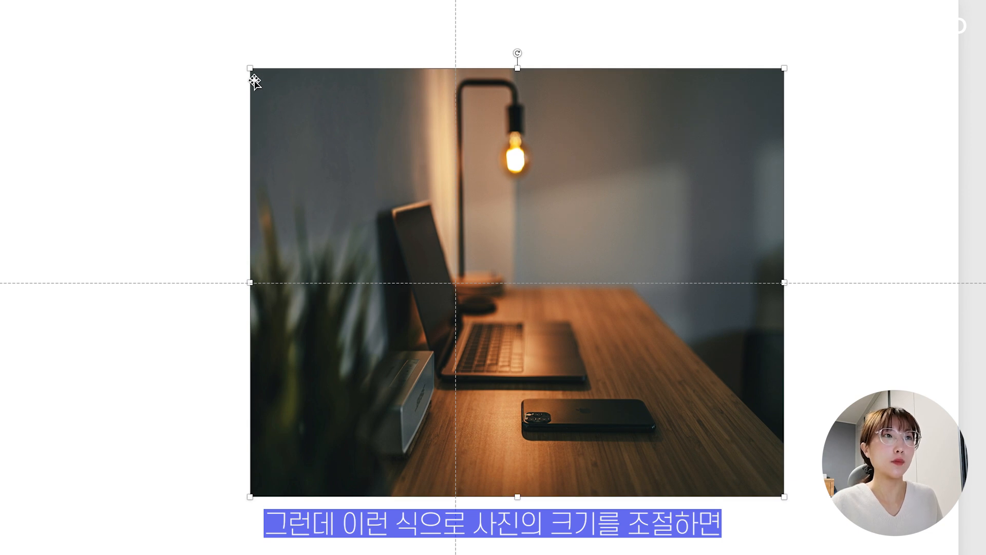
drag(254, 81, 307, 124)
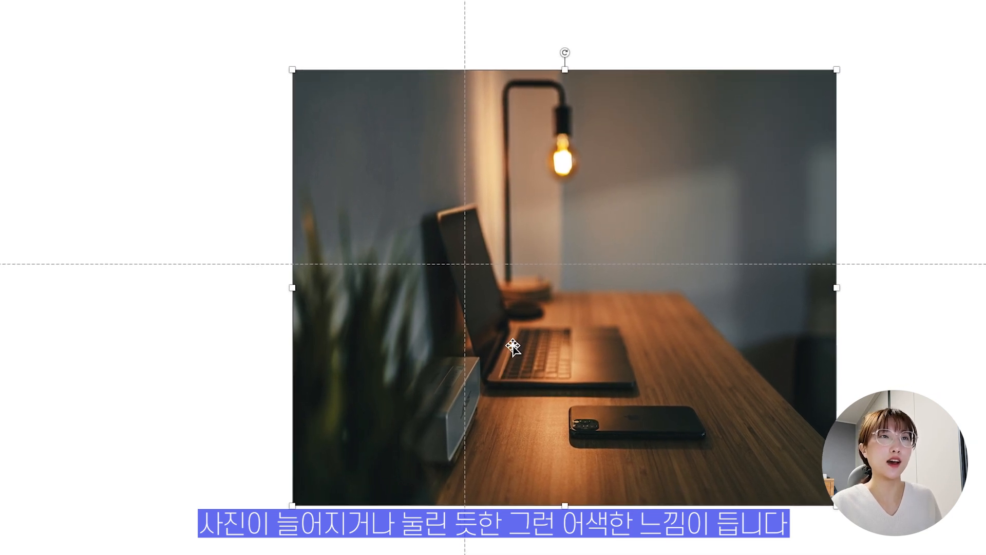
key(super+z)
mouse_move(418, 344)
mouse_down()
mouse_move(418, 356)
mouse_move(410, 352)
mouse_up()
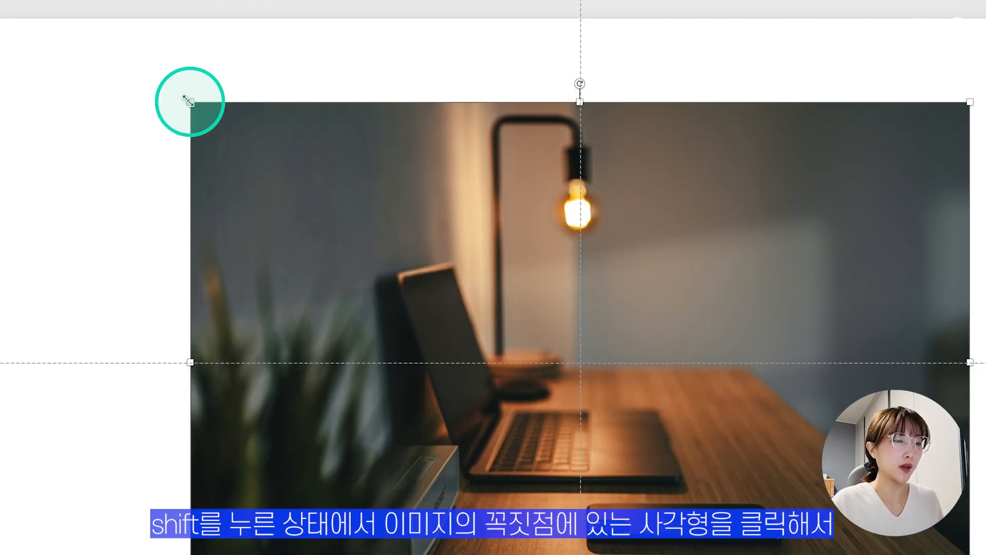
- Scale the picture proportionally from its upper-left corner, then try narrowing it from its left edge and undo that
drag(188, 101, 401, 261)
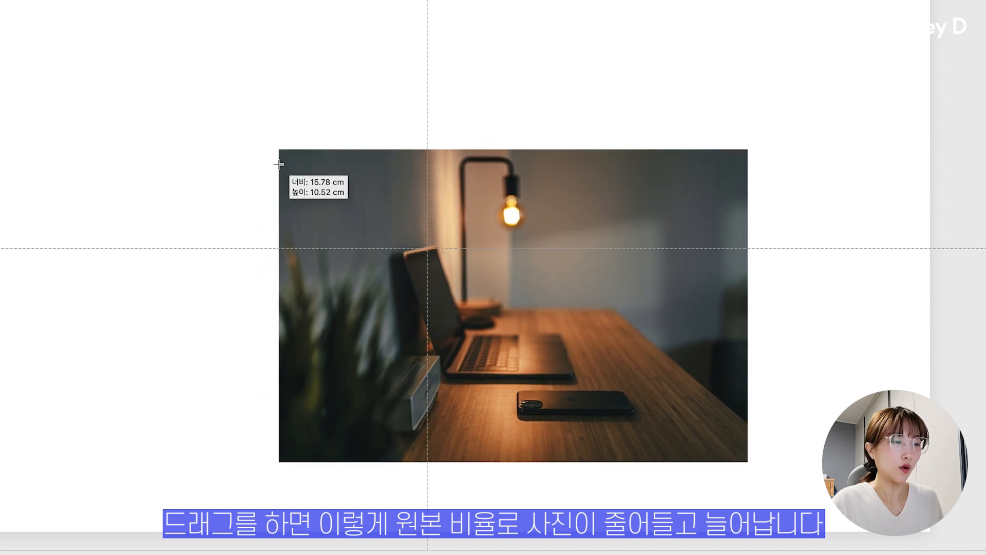
drag(279, 164, 150, 62)
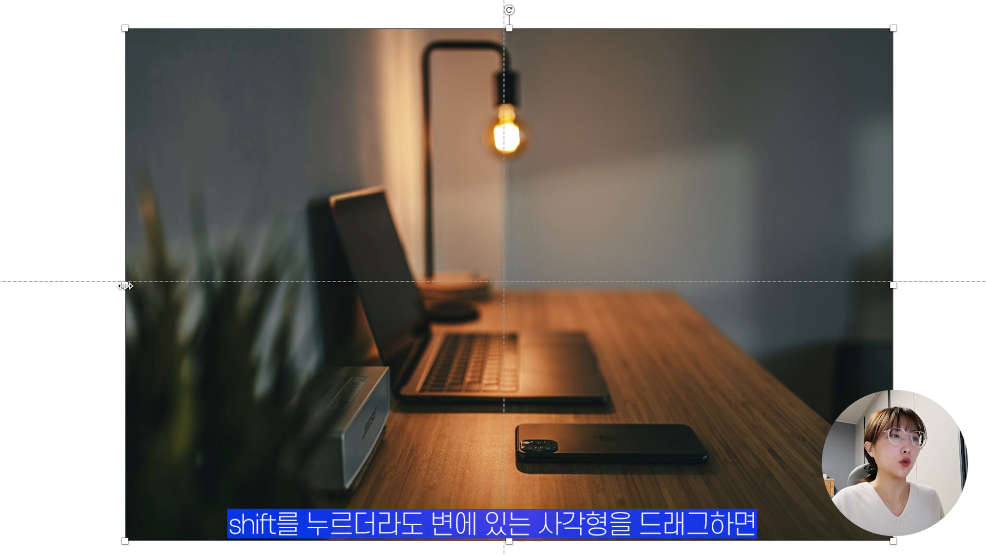
drag(124, 286, 222, 282)
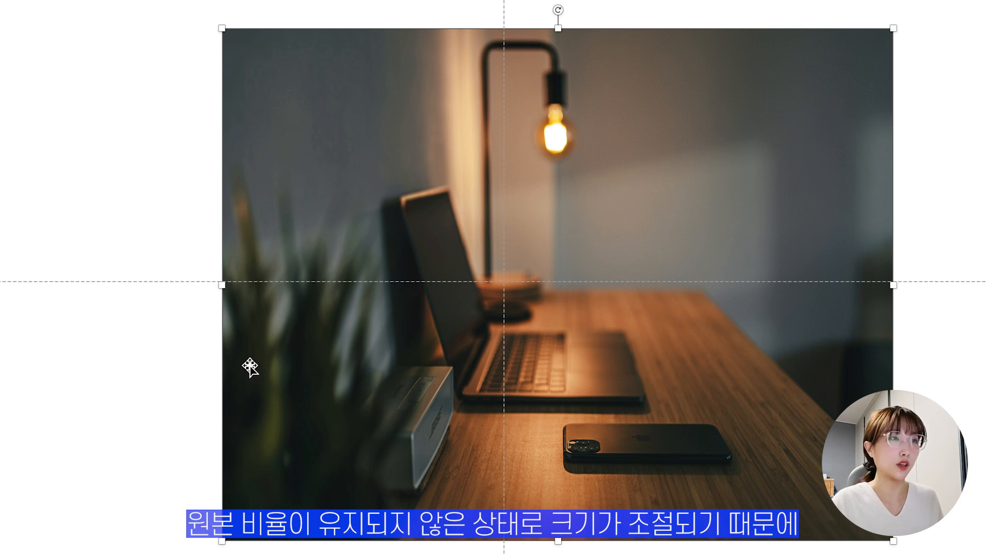
key(ctrl+z)
- Resize the picture proportionally from its corners to about 19.7 × 13.1 cm and position it near the slide's centre
drag(125, 28, 236, 100)
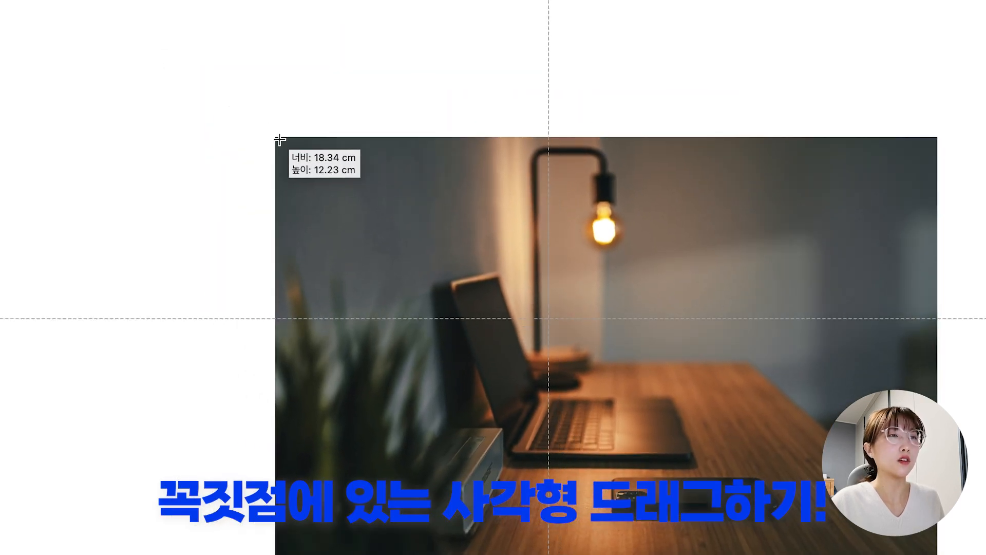
drag(280, 140, 341, 184)
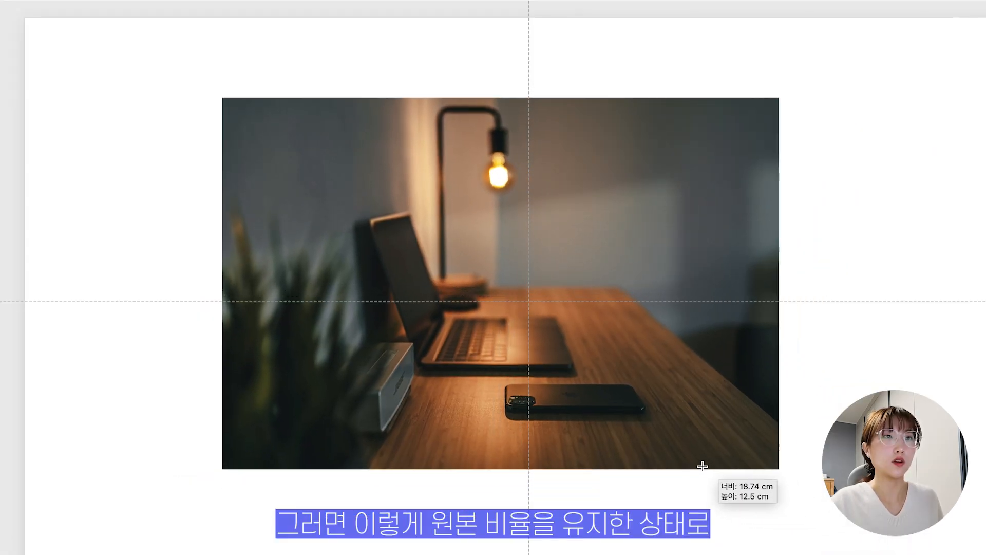
drag(698, 465, 668, 450)
drag(635, 437, 535, 486)
drag(654, 500, 379, 396)
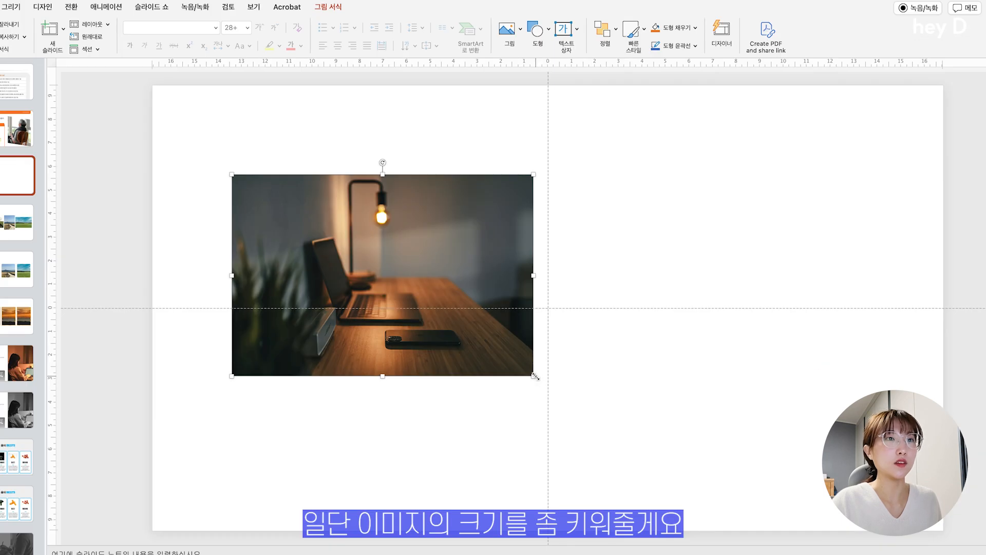
drag(656, 416, 858, 550)
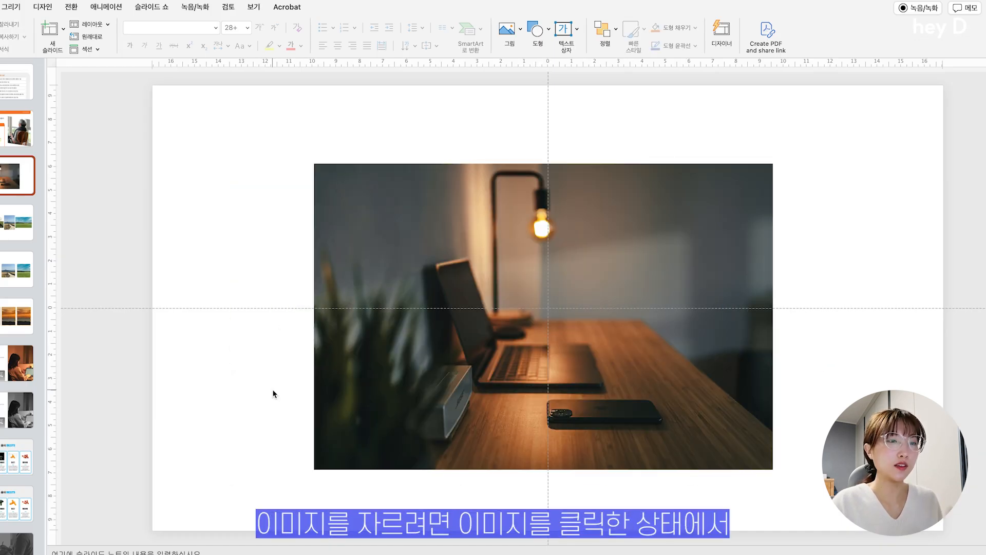
- Crop the picture's edges freely to keep the area around the laptop and light bulb, and apply the crop
click(454, 379)
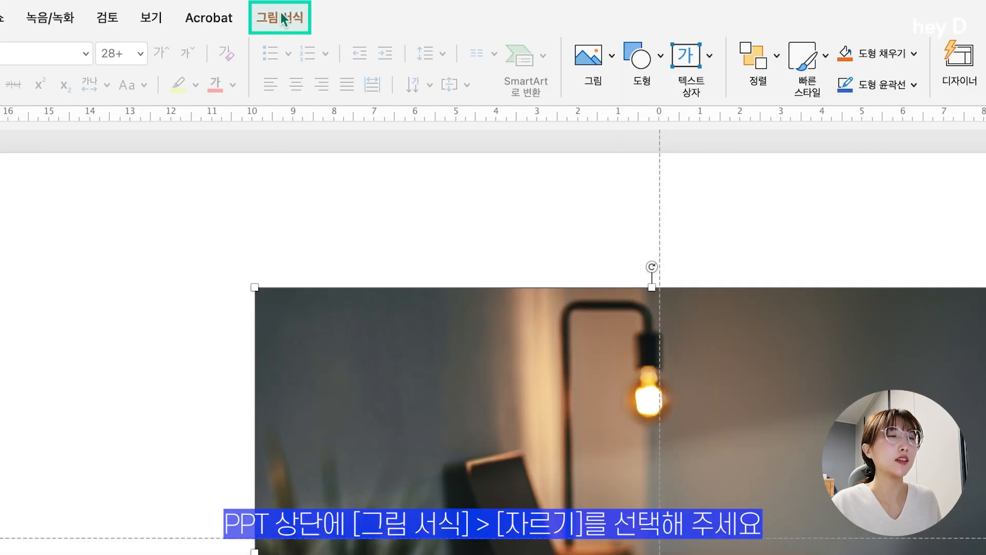
click(281, 14)
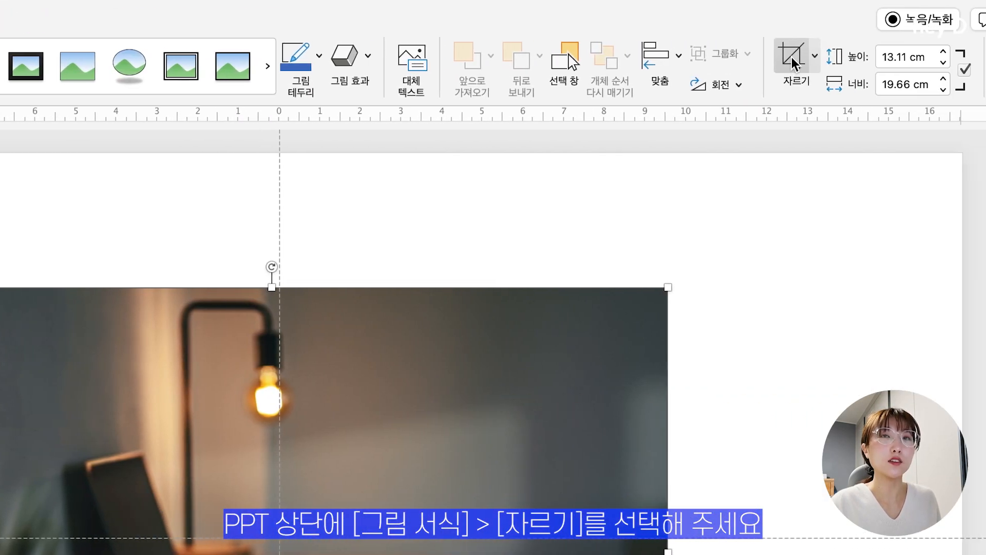
click(791, 57)
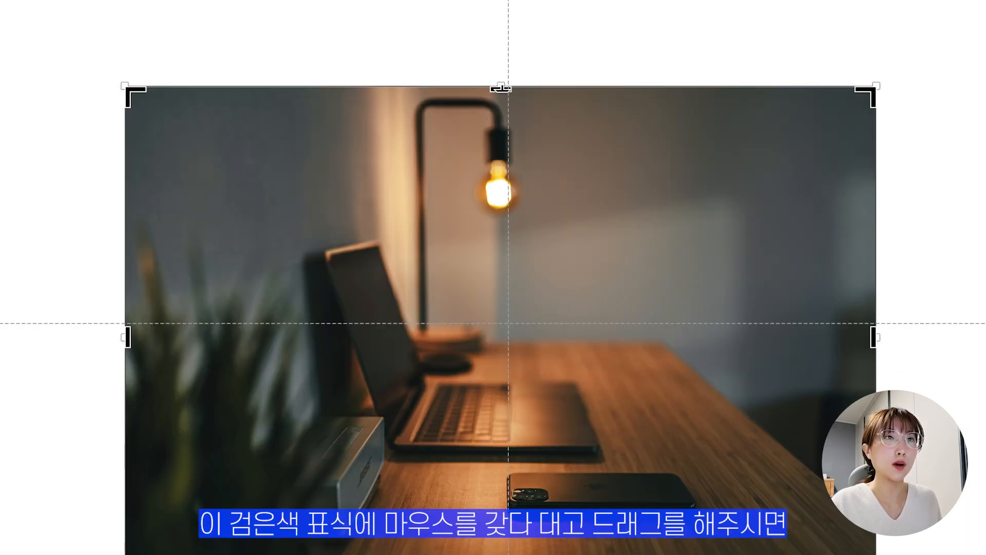
drag(501, 87, 497, 222)
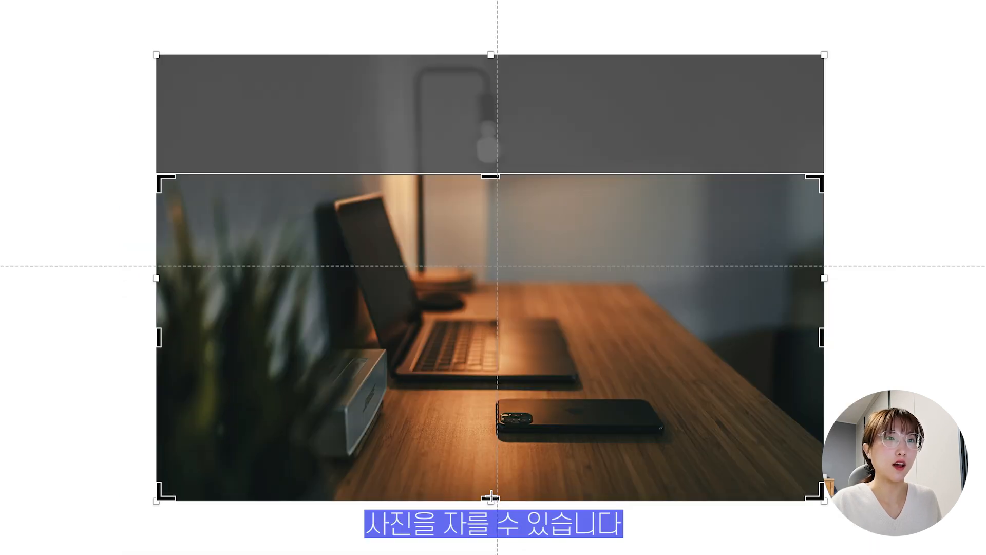
drag(490, 497, 491, 448)
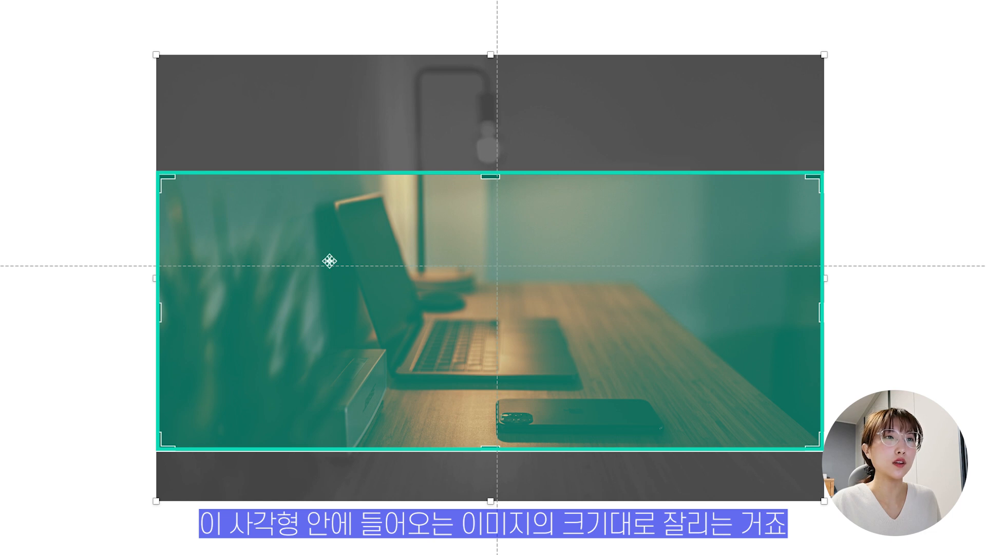
mouse_move(602, 355)
mouse_down()
mouse_move(603, 327)
mouse_move(597, 365)
mouse_move(599, 356)
mouse_up()
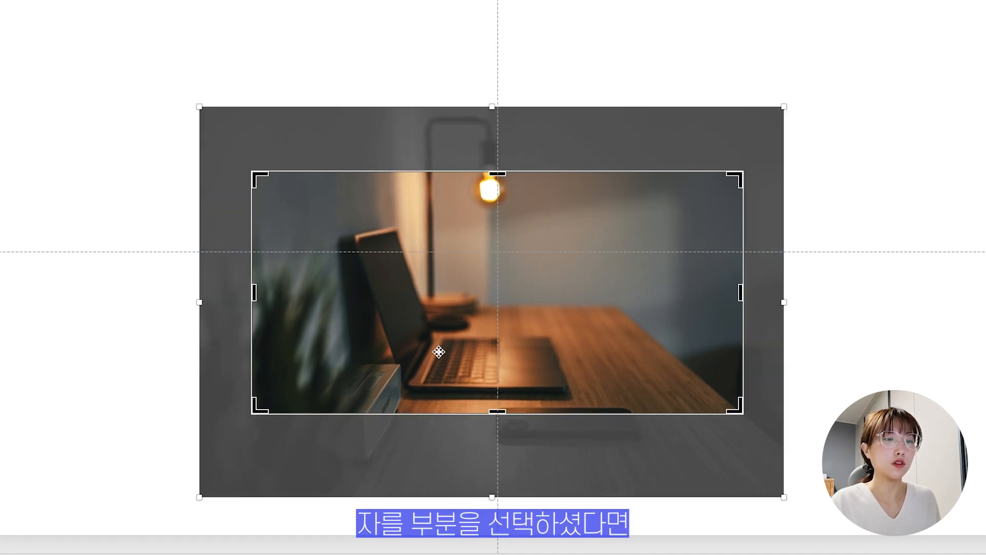
click(852, 129)
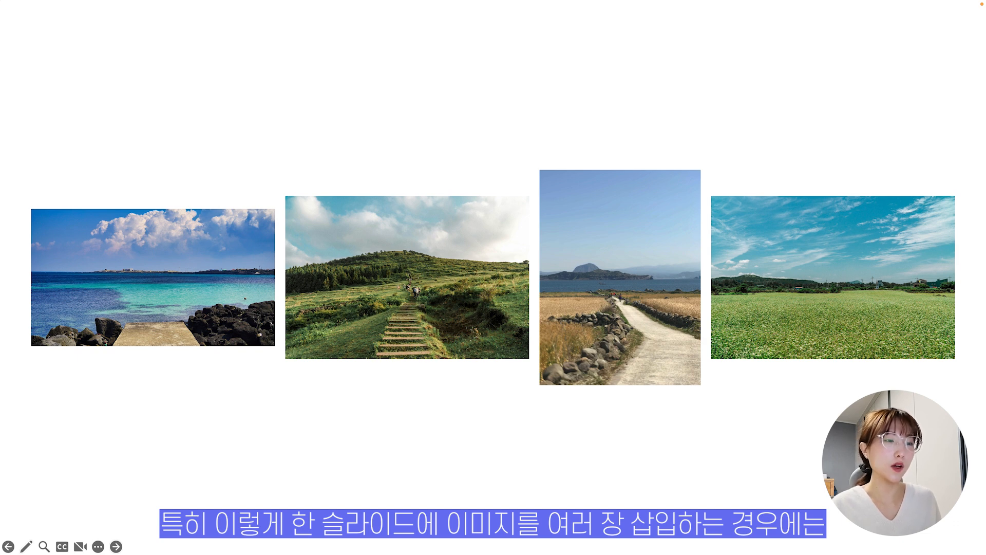
- Crop the desk picture to a landscape aspect ratio of 4:3
click(376, 251)
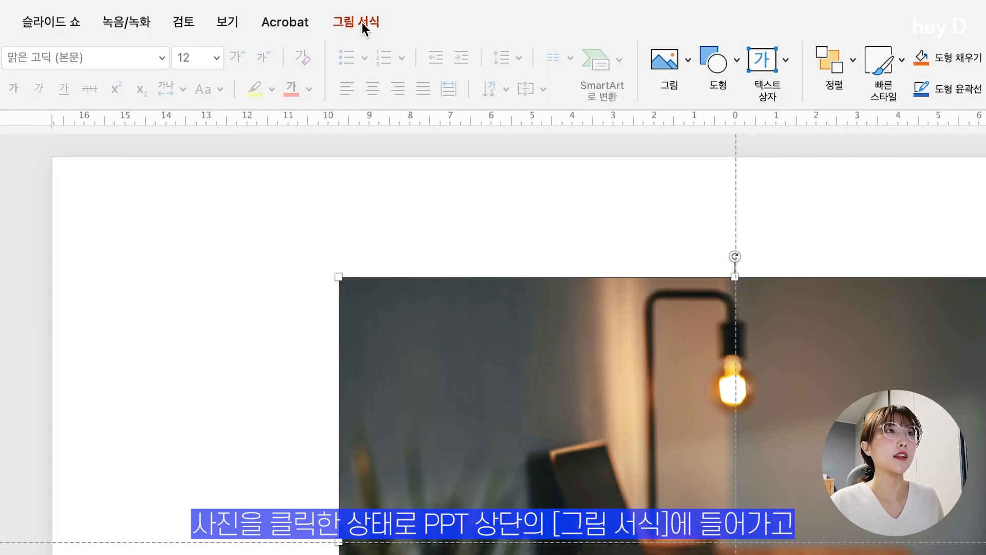
click(362, 22)
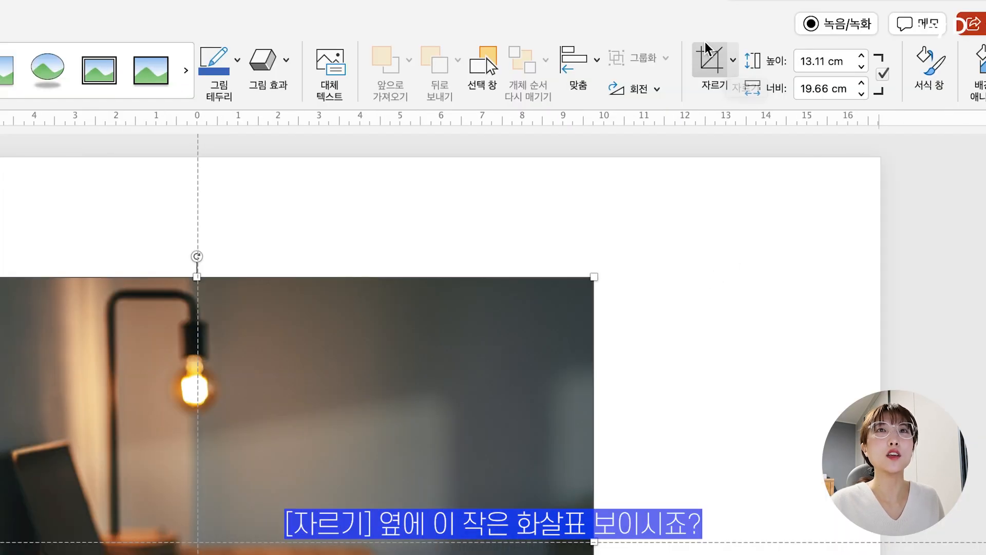
click(733, 62)
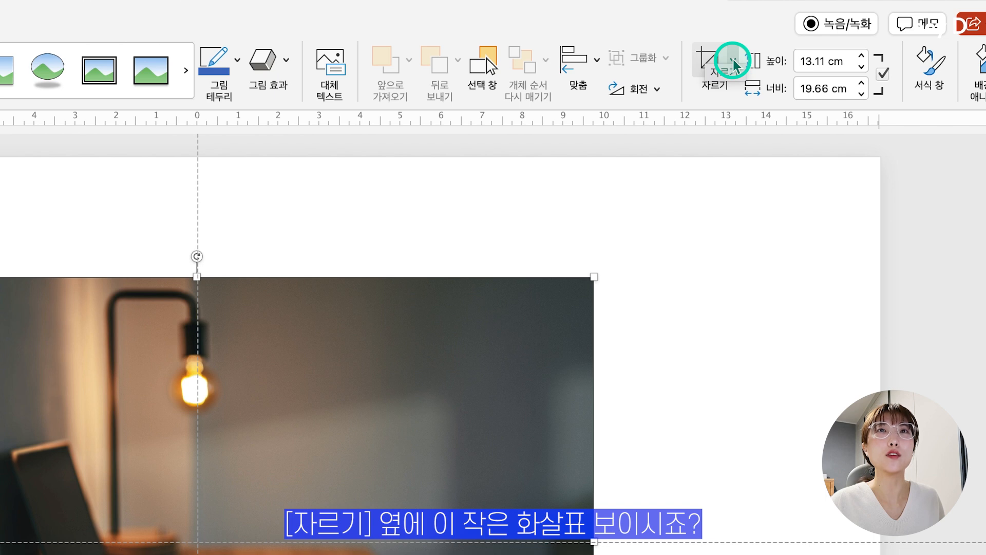
mouse_move(756, 166)
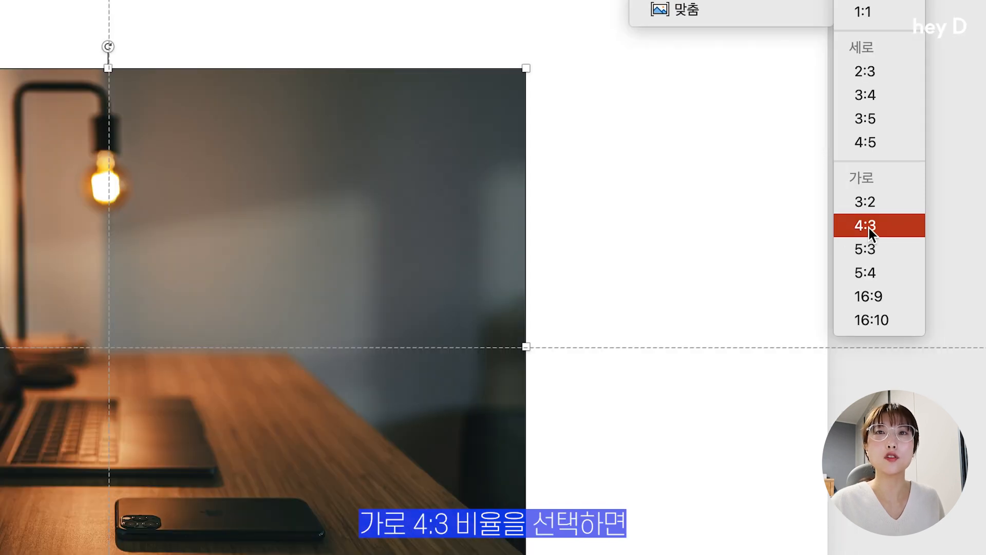
click(879, 313)
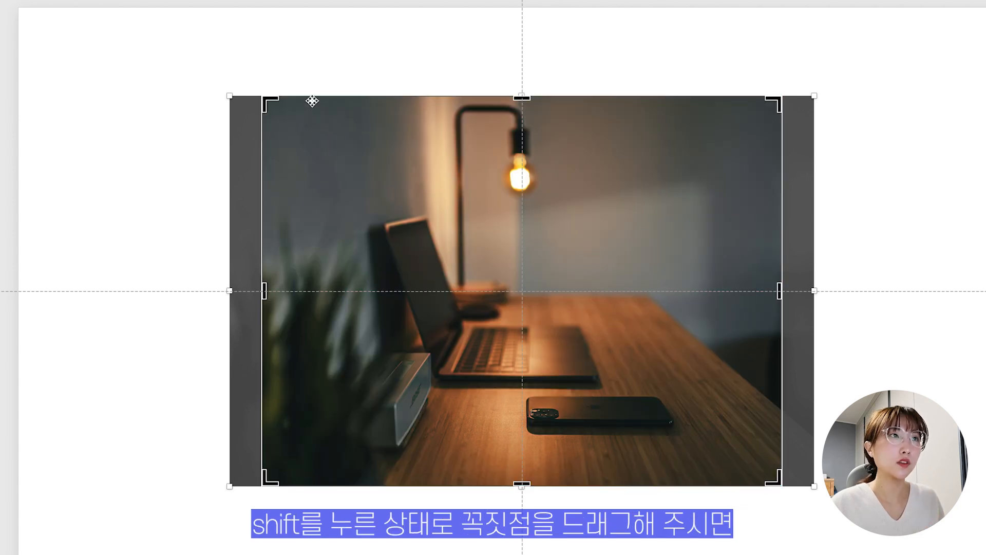
- Shrink the 4:3 crop frame proportionally to about 15.3 × 11.5 cm, adjust the picture inside it, and apply the crop
drag(270, 103, 286, 146)
drag(781, 484, 747, 458)
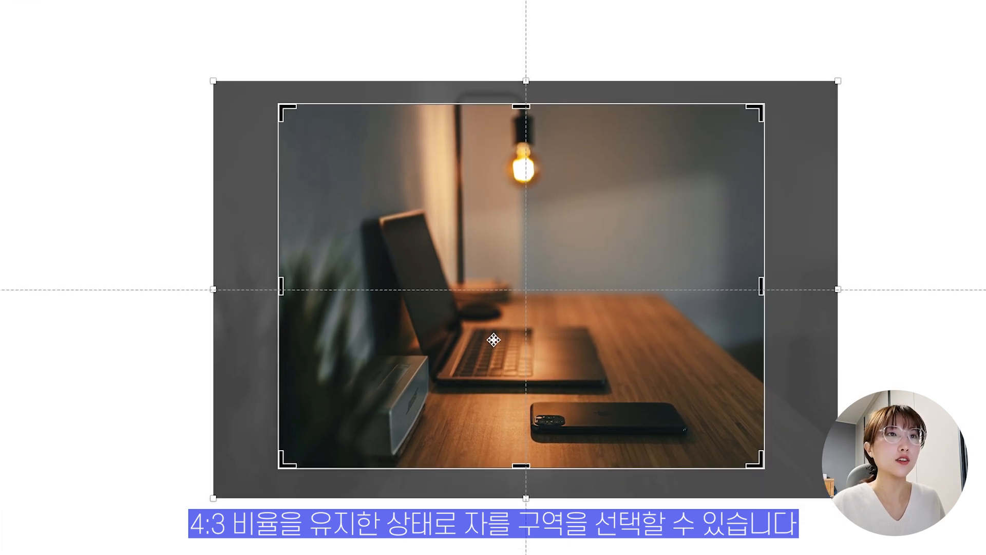
drag(519, 348, 555, 335)
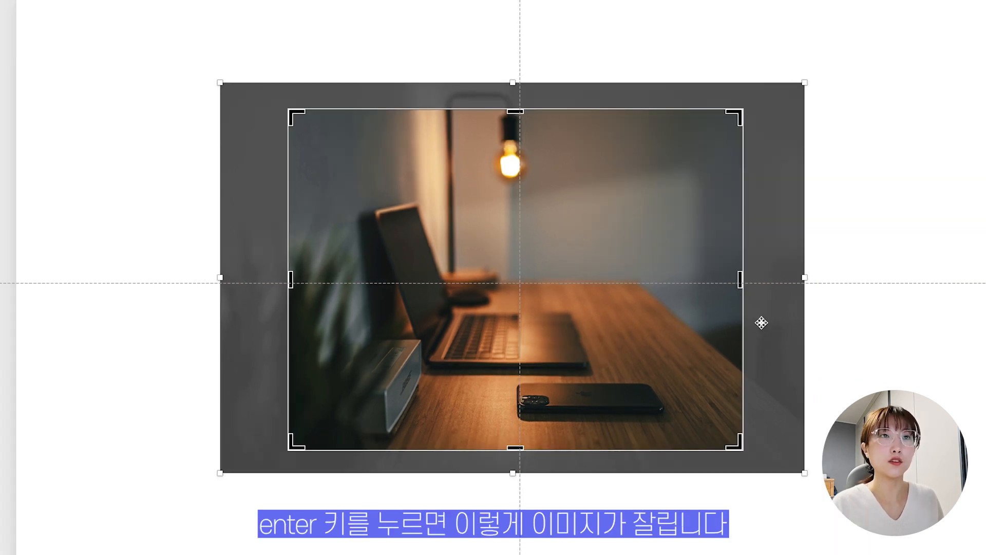
key(Return)
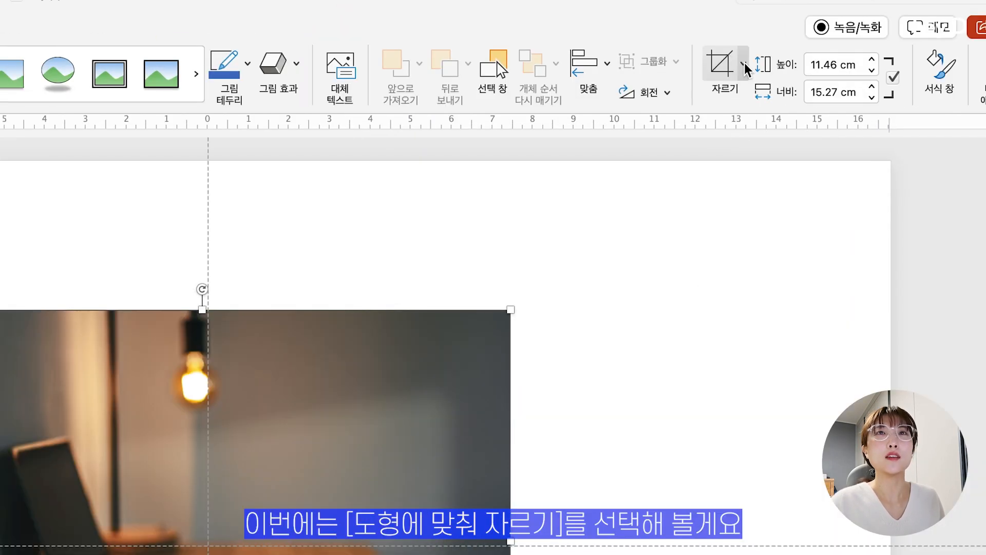
- Crop the picture to the rectangle shape with one snipped corner (한쪽 모서리가 잘린 사각형)
click(745, 65)
mouse_move(765, 151)
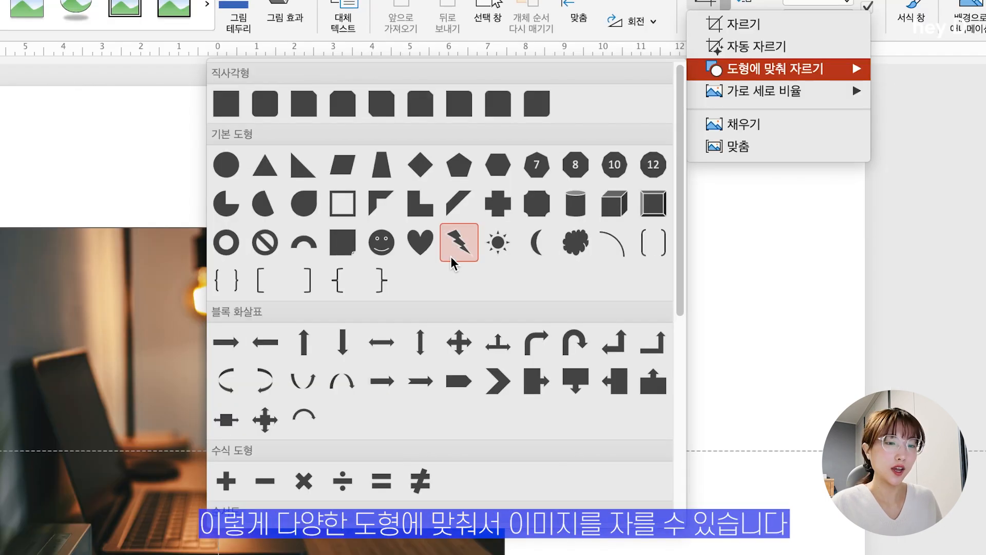
scroll(462, 326, down, 10)
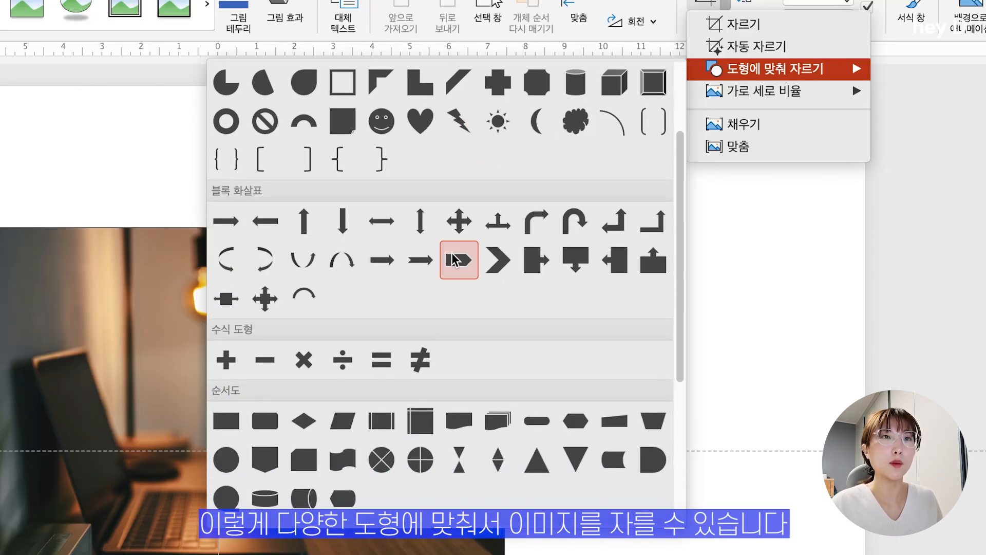
scroll(452, 260, down, 5)
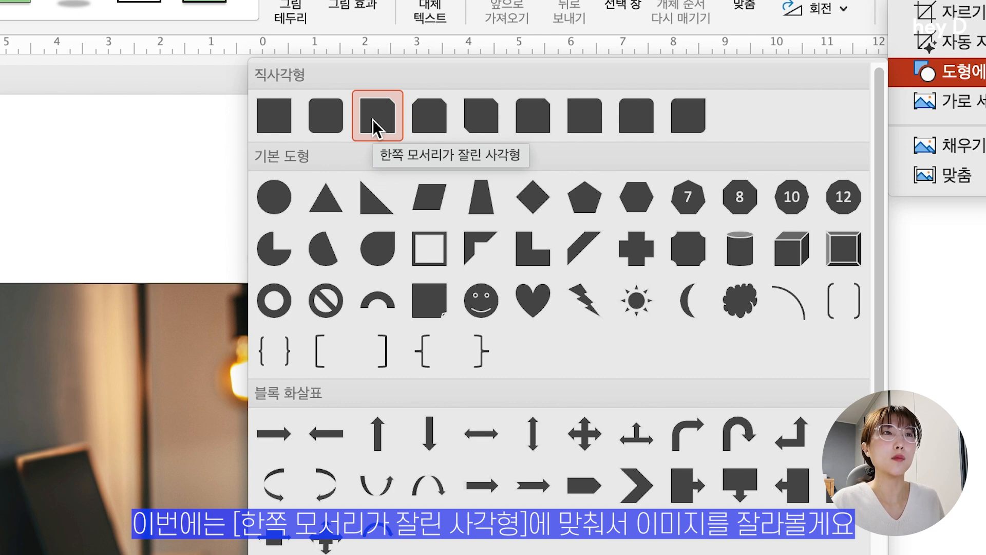
click(379, 120)
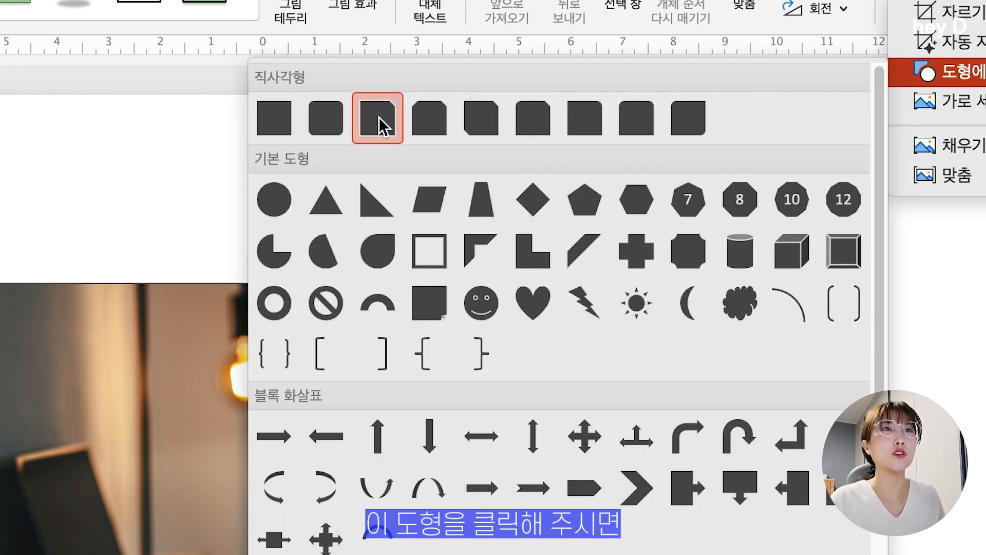
click(378, 117)
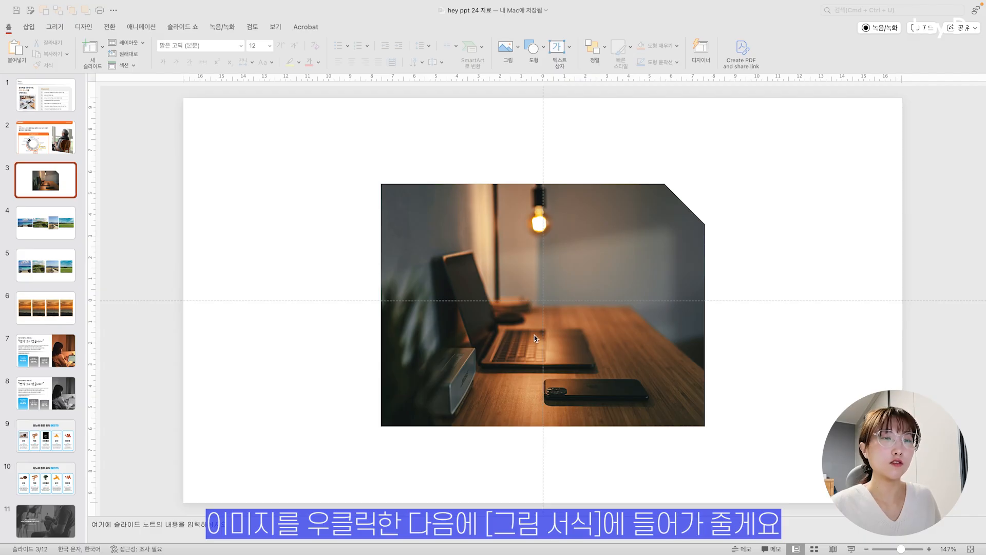
- Open the desk picture's formatting options and expand its shadow (그림자) effect settings
right_click(519, 339)
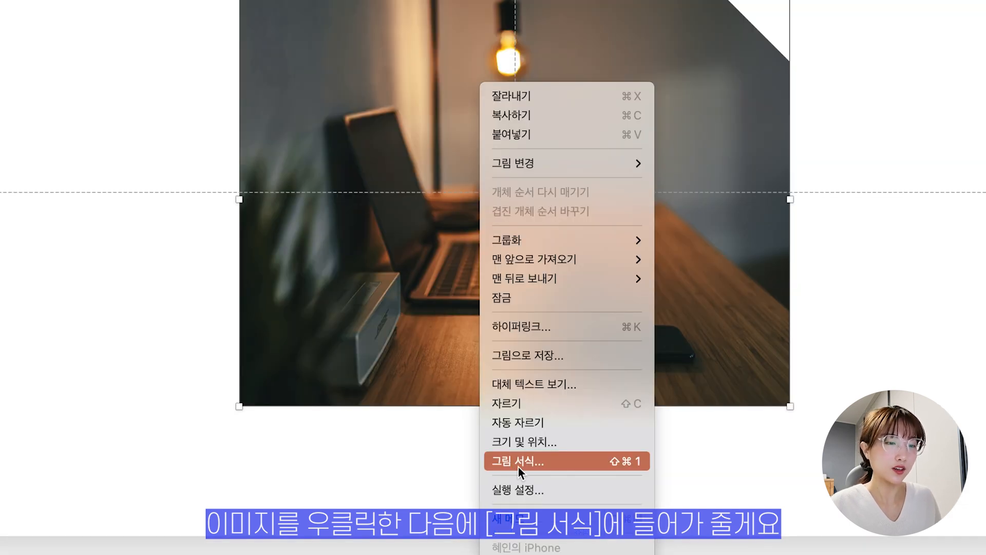
click(519, 462)
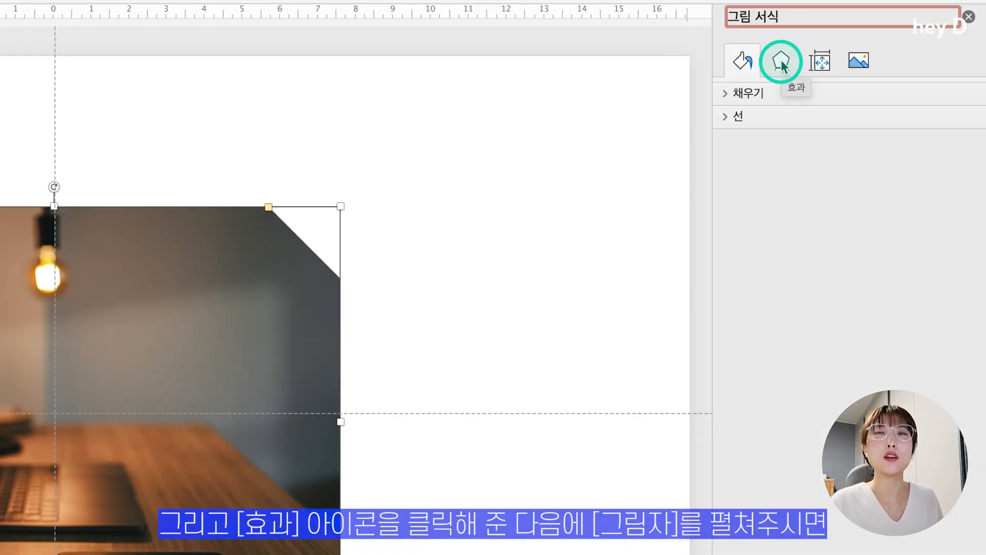
click(782, 65)
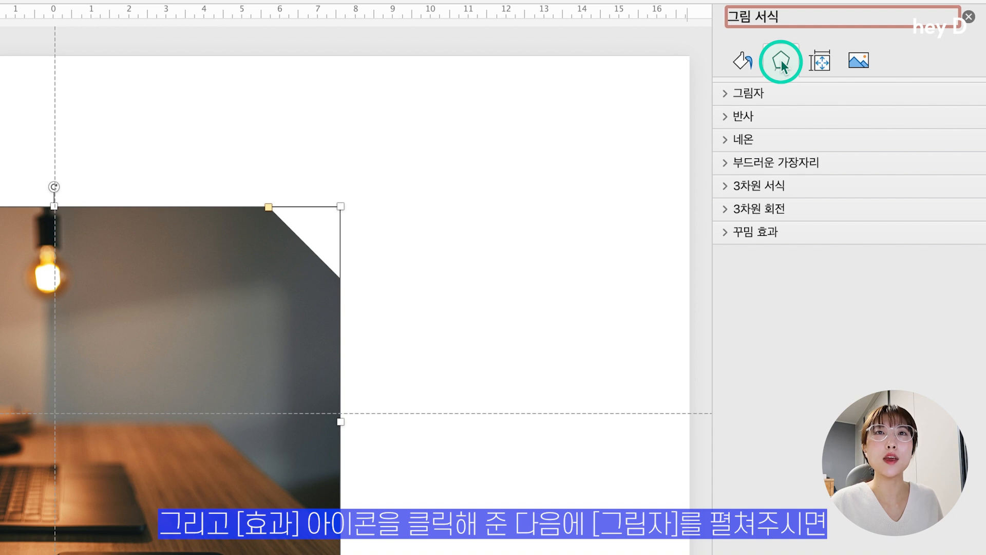
click(725, 93)
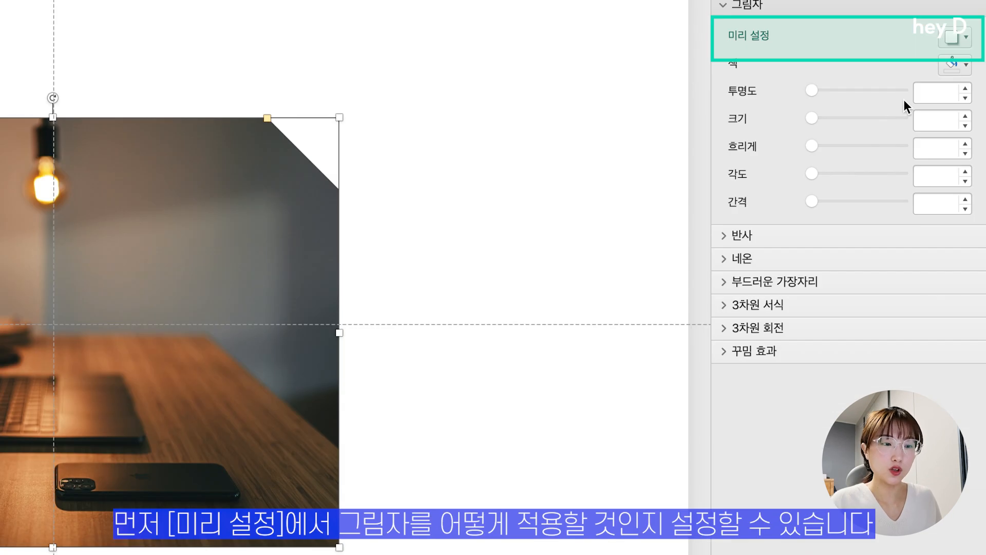
- Browse the shadow presets and apply the outer (바깥쪽) shadow that falls straight below the picture
click(956, 37)
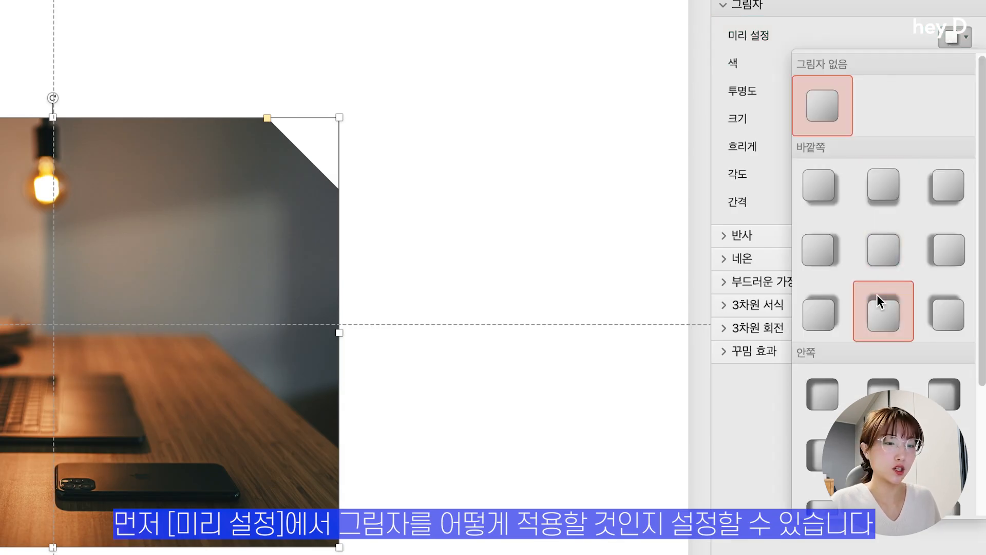
scroll(892, 275, down, 3)
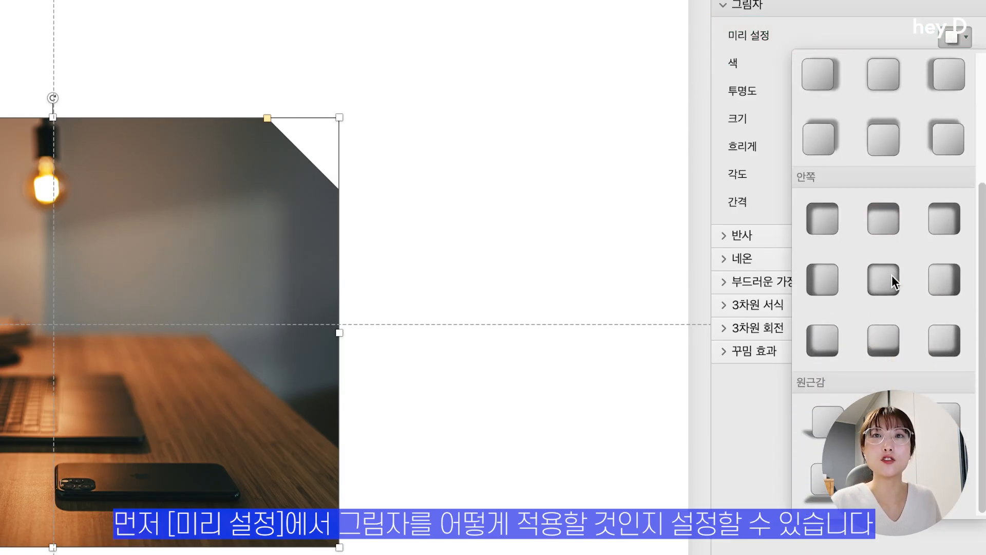
scroll(892, 276, up, 4)
scroll(865, 378, down, 3)
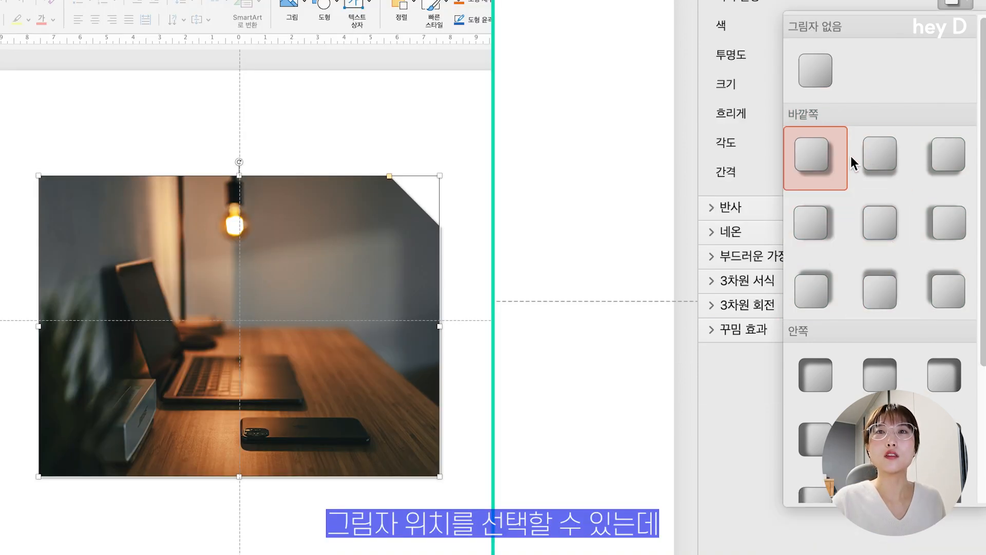
click(886, 160)
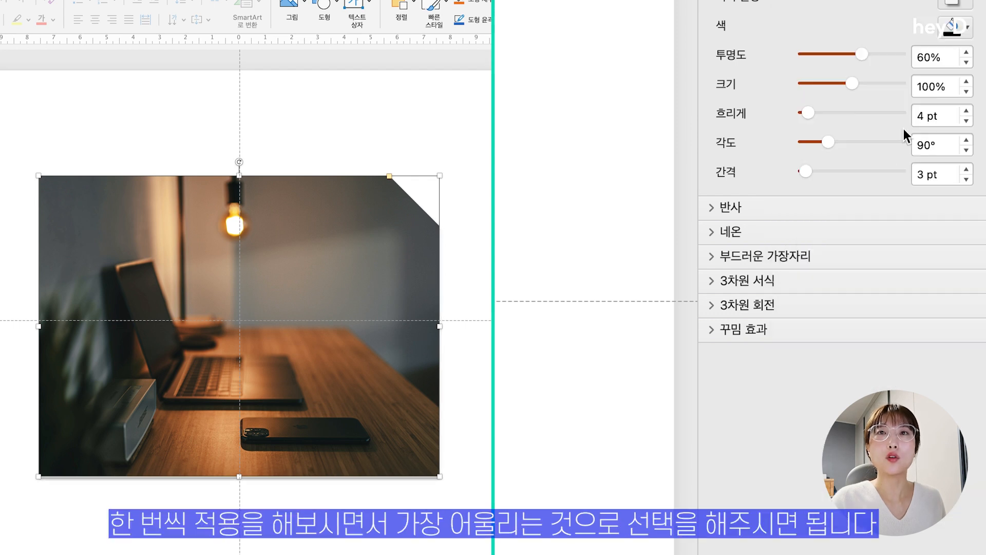
click(954, 4)
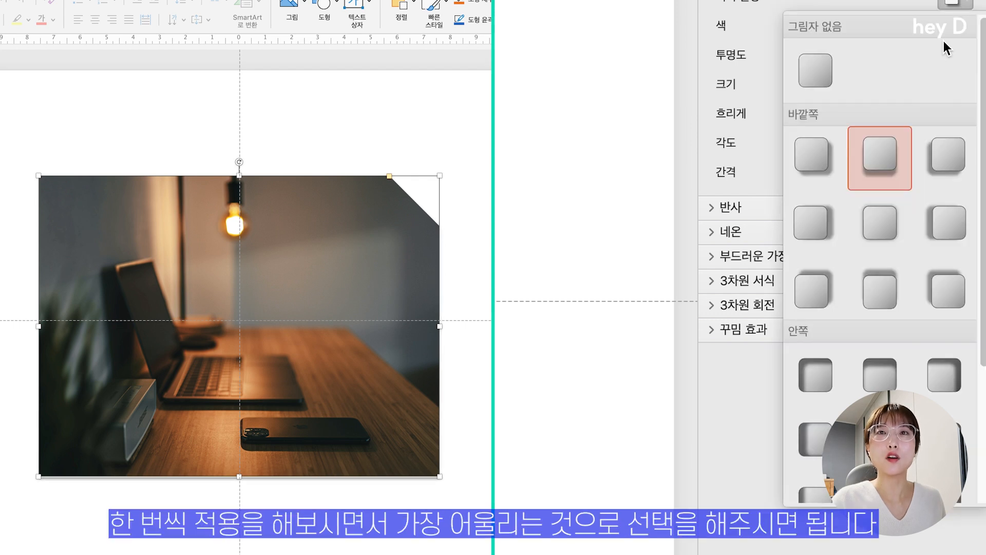
click(878, 165)
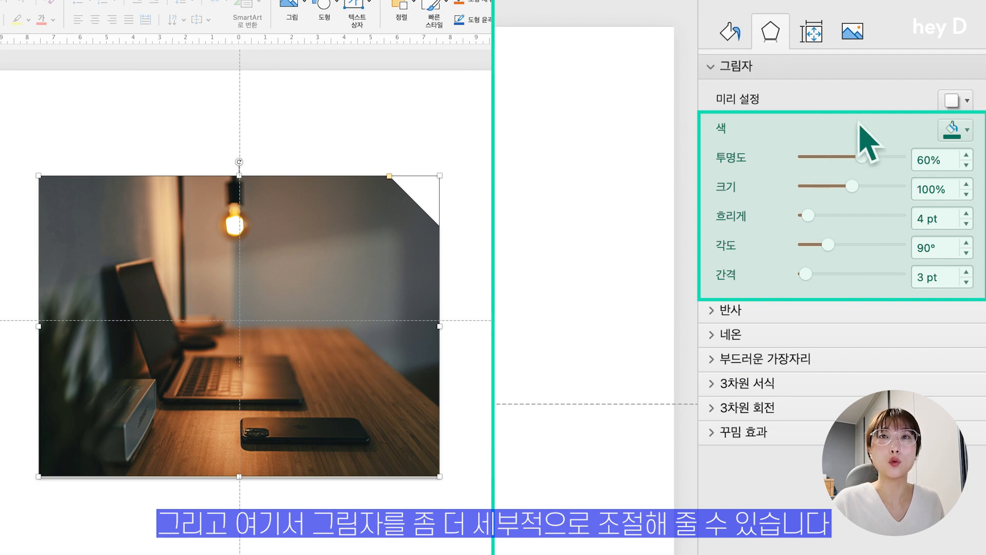
- Set the shadow colour to a custom dark blue based on the slide background's blue
click(953, 130)
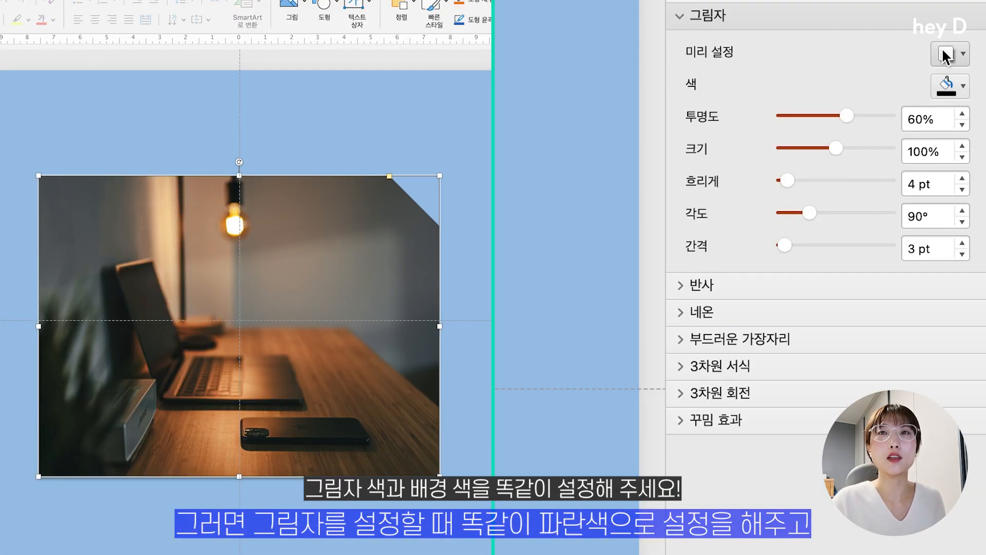
click(951, 86)
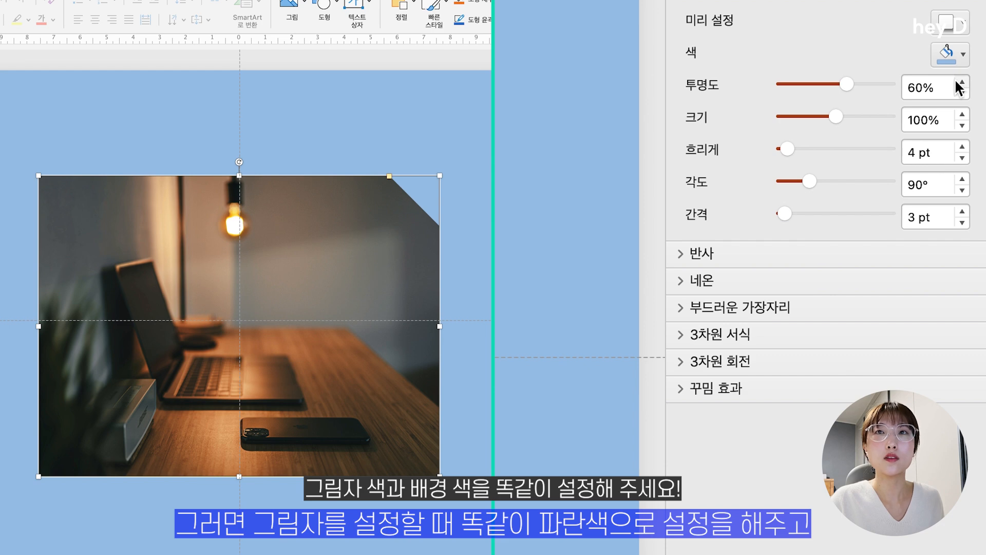
click(954, 54)
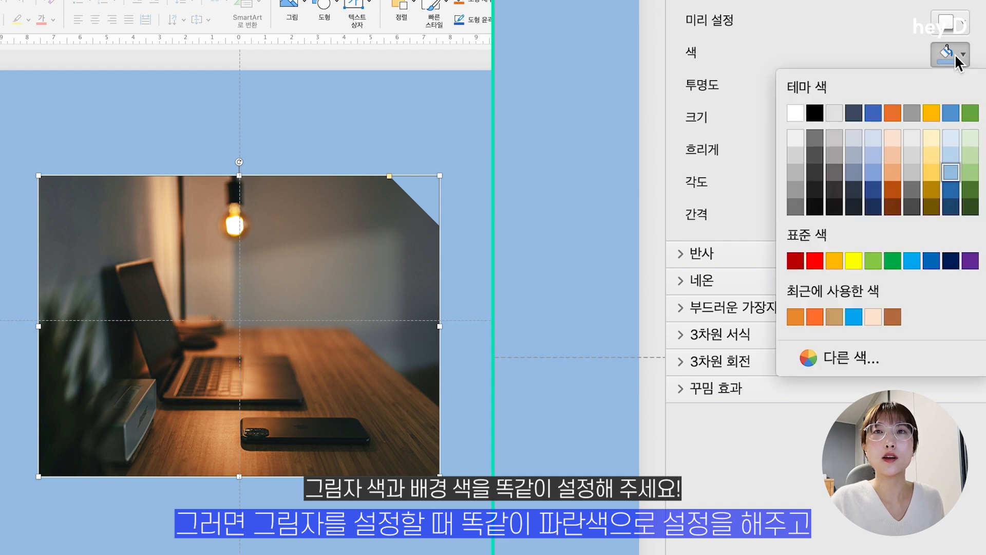
click(904, 363)
drag(211, 198, 301, 198)
drag(558, 308, 569, 306)
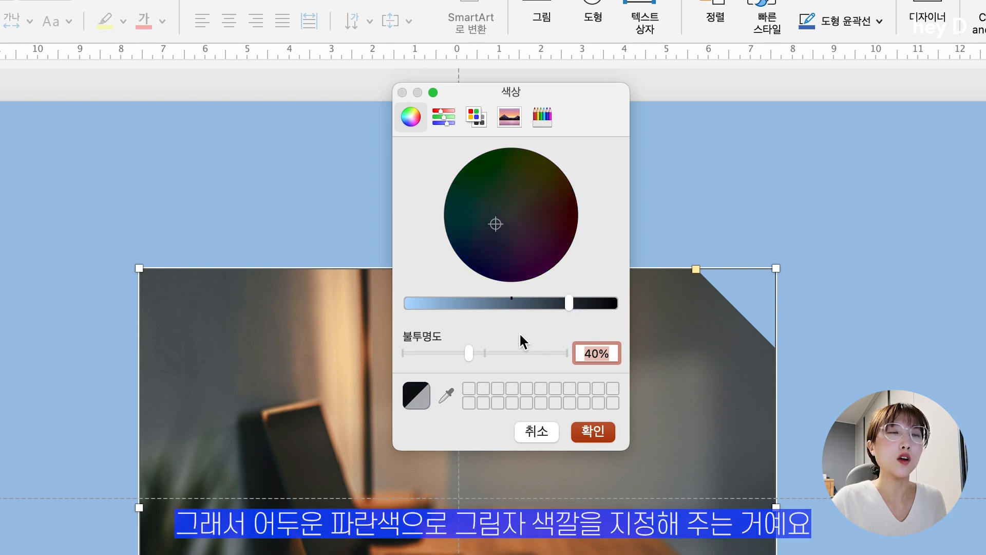
click(595, 434)
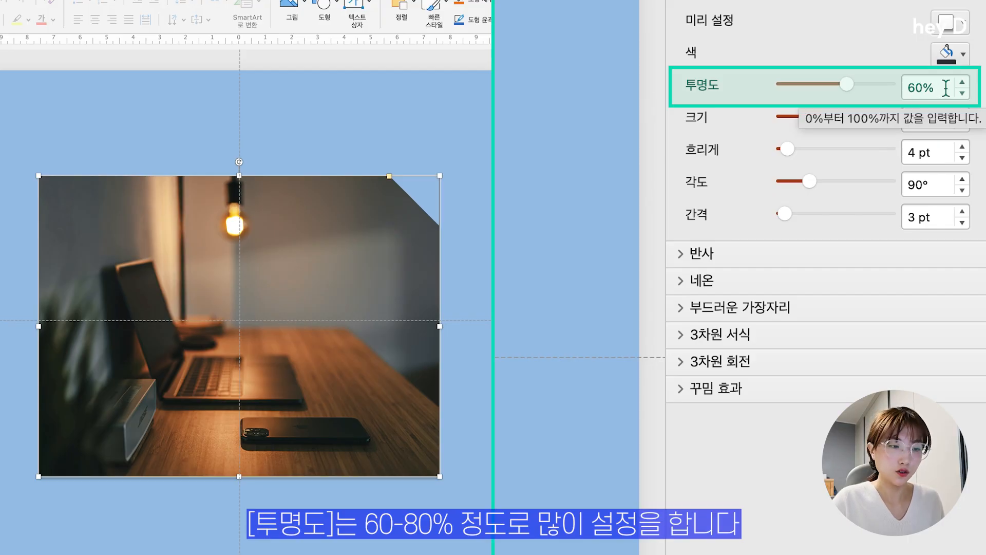
- Set the shadow's transparency (투명도) to 70%
click(945, 87)
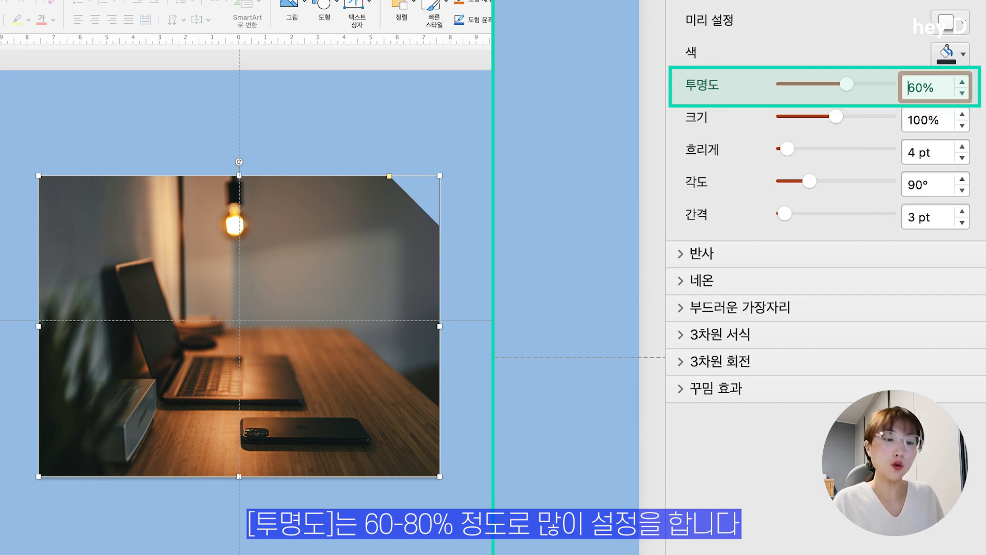
text(7)
key(Return)
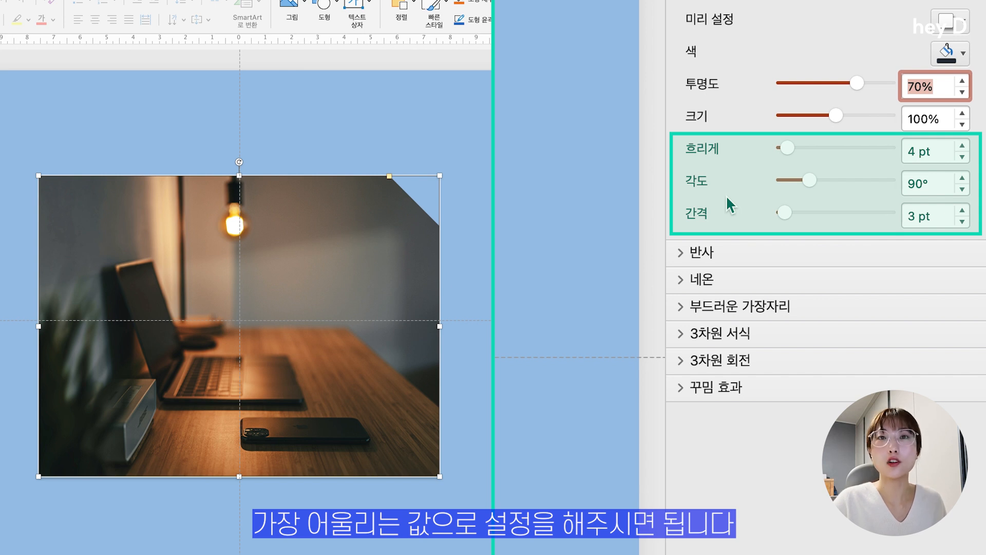
- Set the shadow's blur (흐리게) to 10 pt and keep the outer preset that casts it straight down
drag(787, 148, 807, 152)
double_click(921, 149)
key(BackSpace)
text(10)
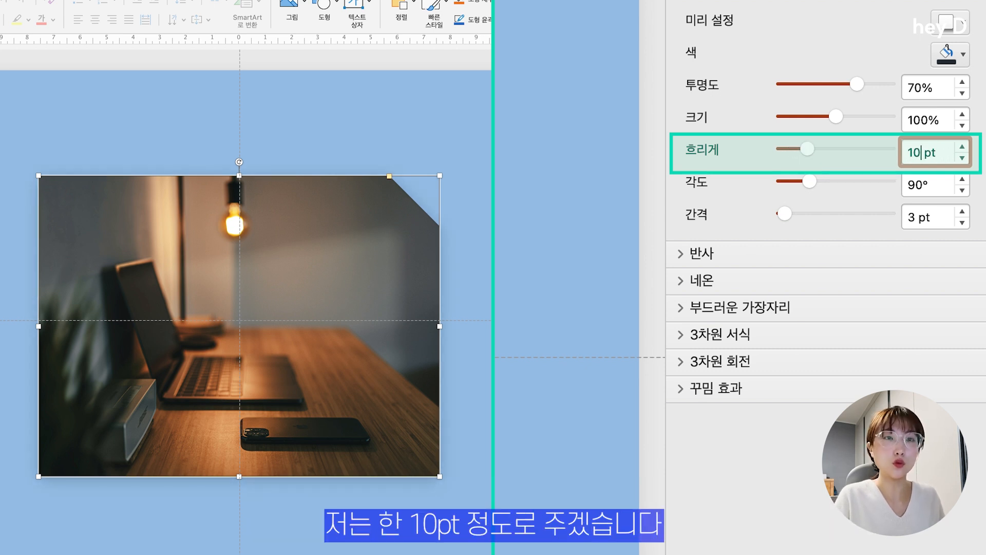
key(Return)
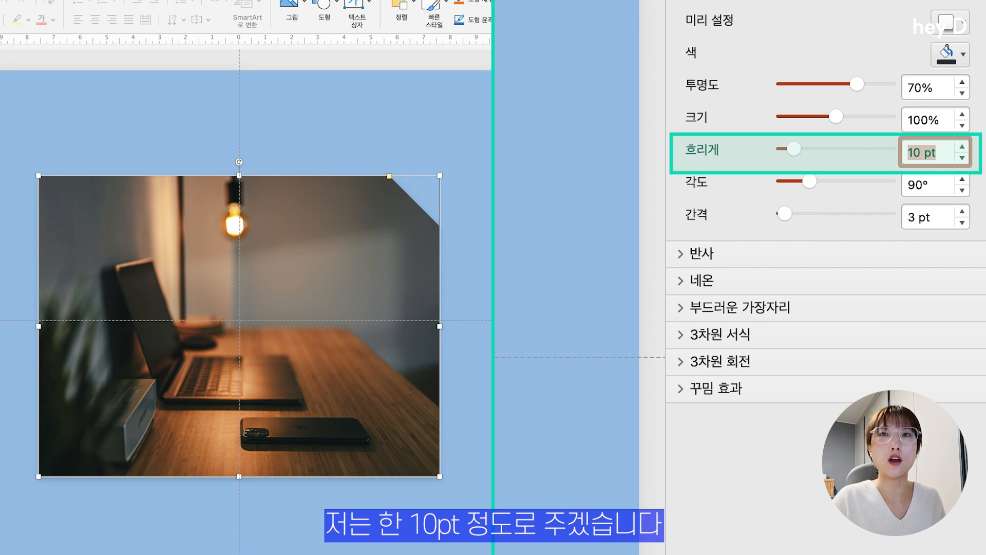
click(951, 23)
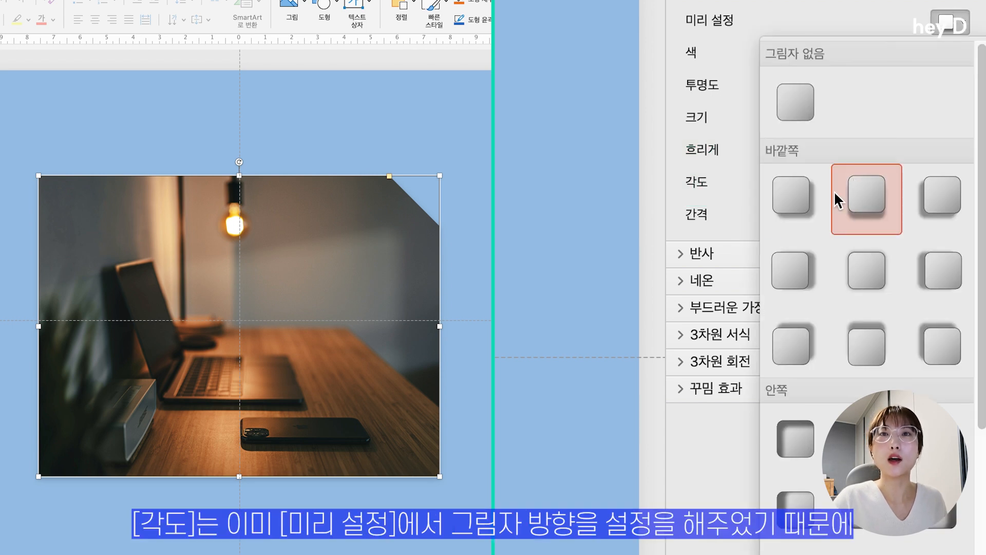
click(866, 208)
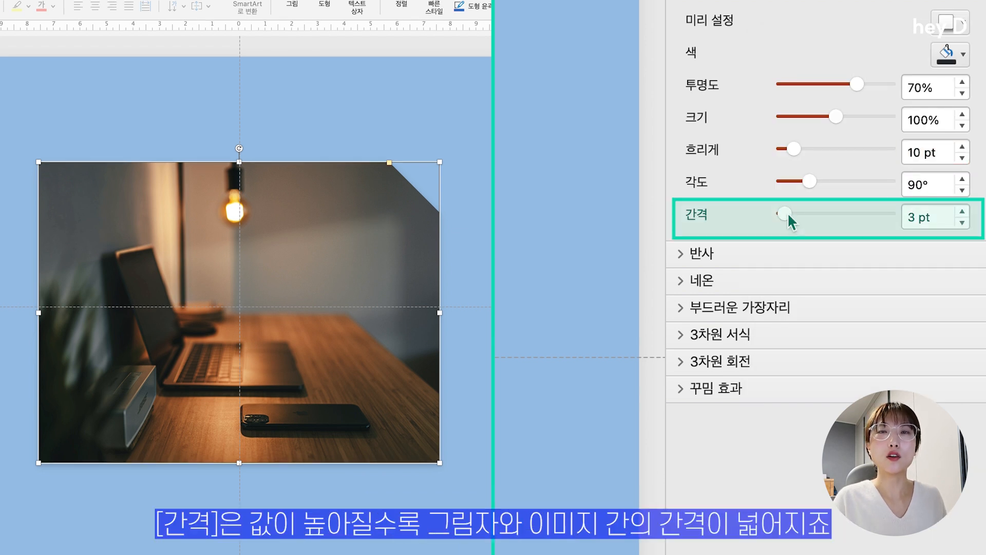
- Try a wider shadow distance (간격) of about 21 pt or more, and set the distance to 3 pt
drag(785, 212, 796, 213)
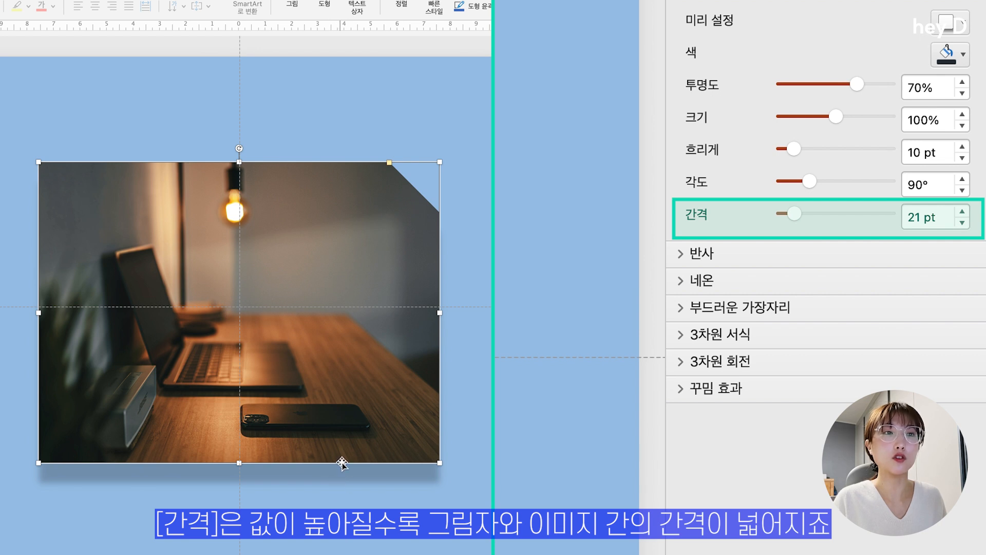
drag(799, 211, 803, 214)
click(480, 339)
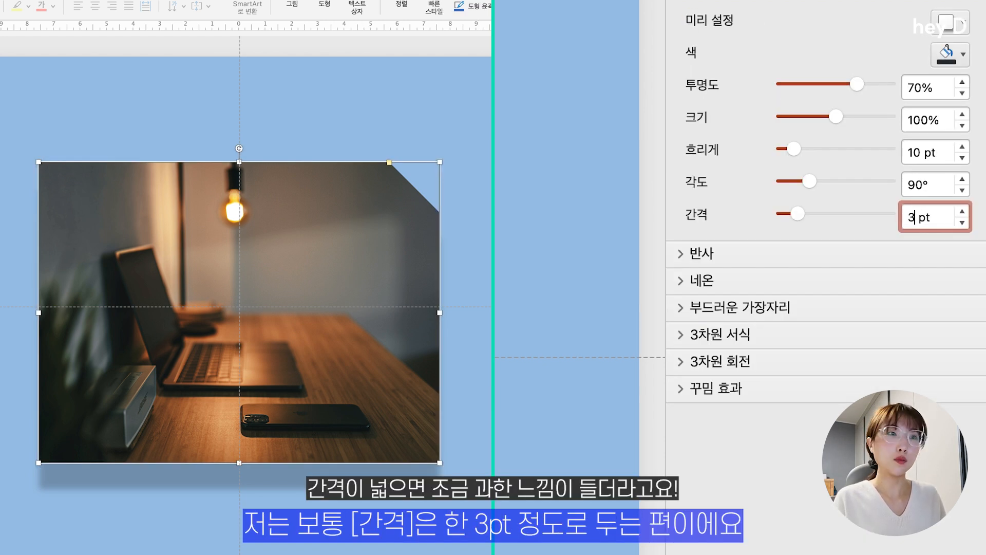
key(Return)
- Open the desk picture's formatting options and give the picture a solid outline (실선)
click(501, 288)
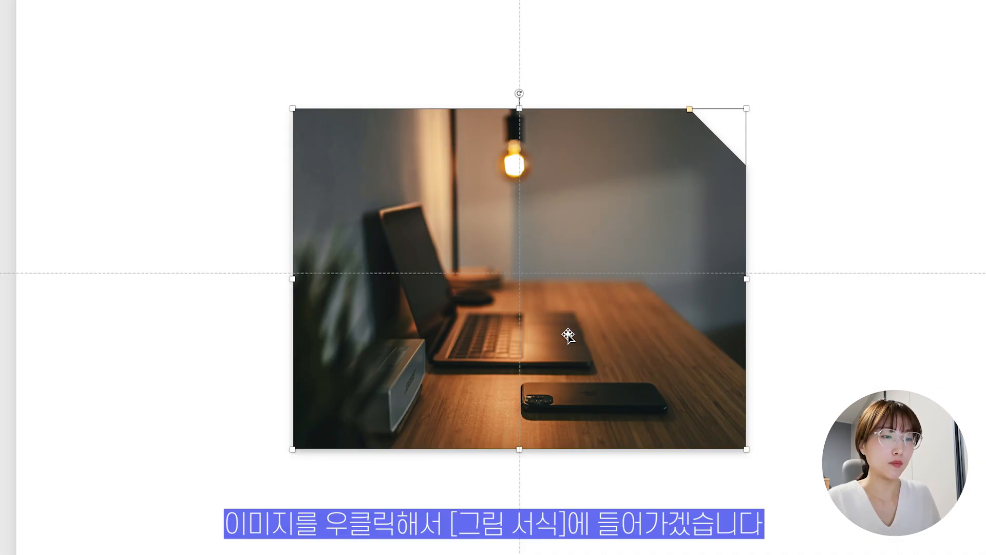
right_click(500, 351)
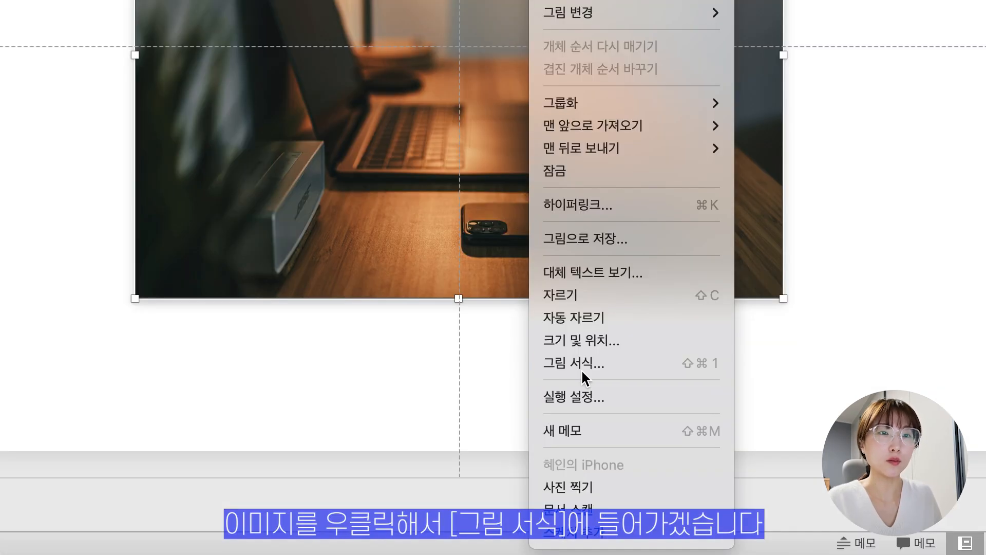
click(580, 368)
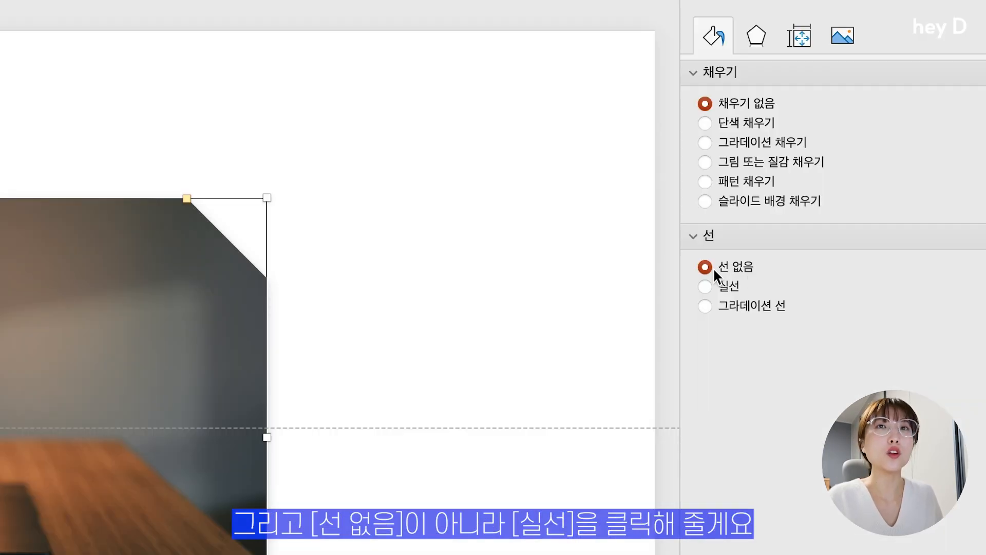
click(708, 285)
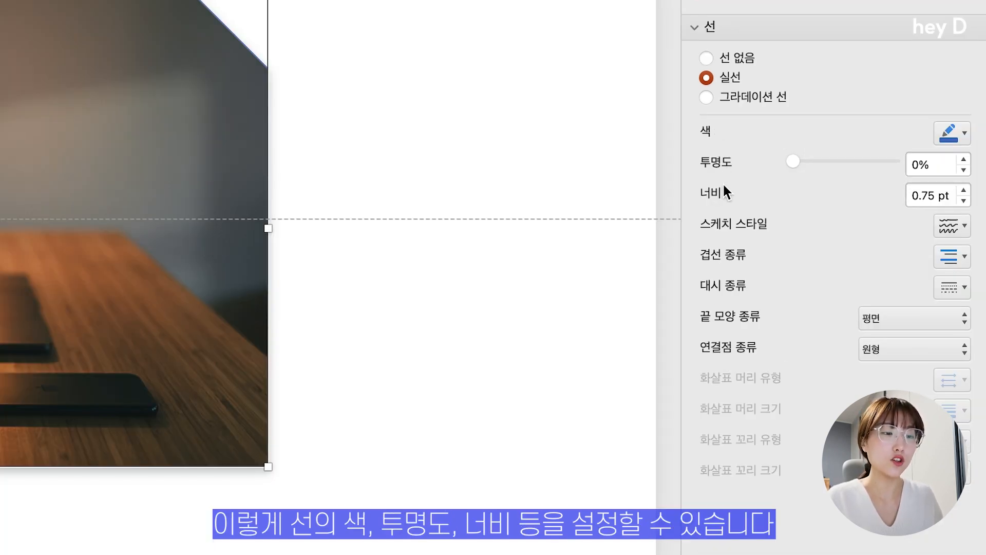
- Set the outline colour to a custom brown sampled from the picture with the eyedropper
click(948, 132)
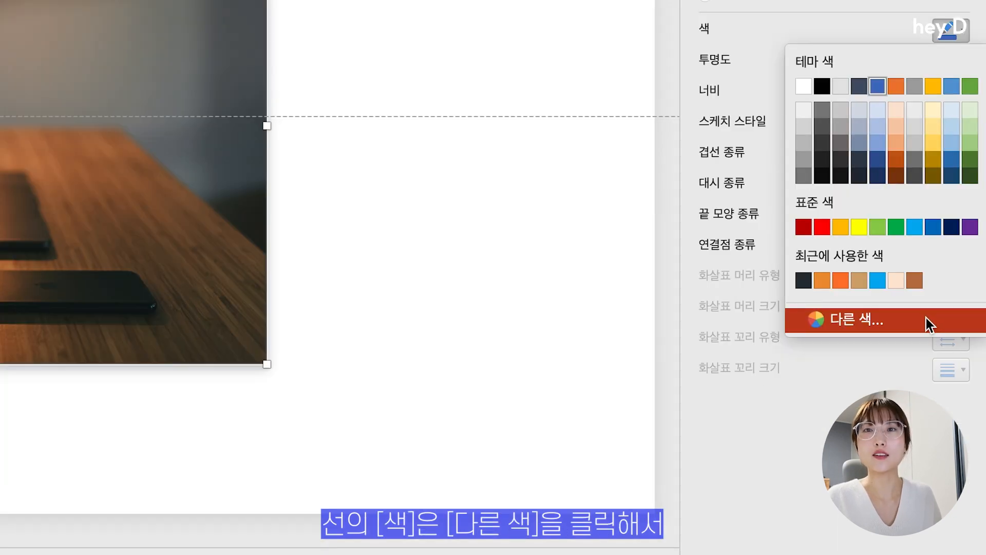
click(926, 421)
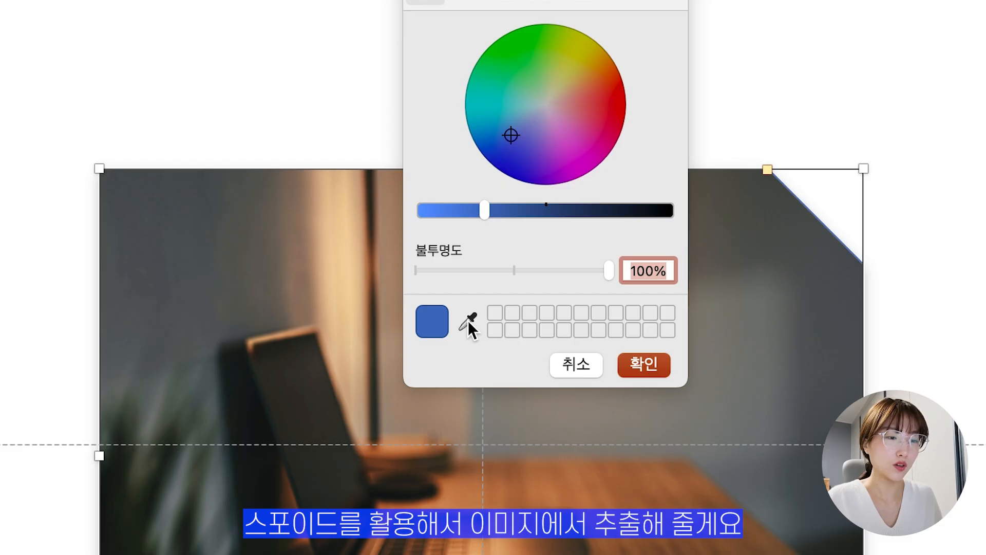
click(465, 324)
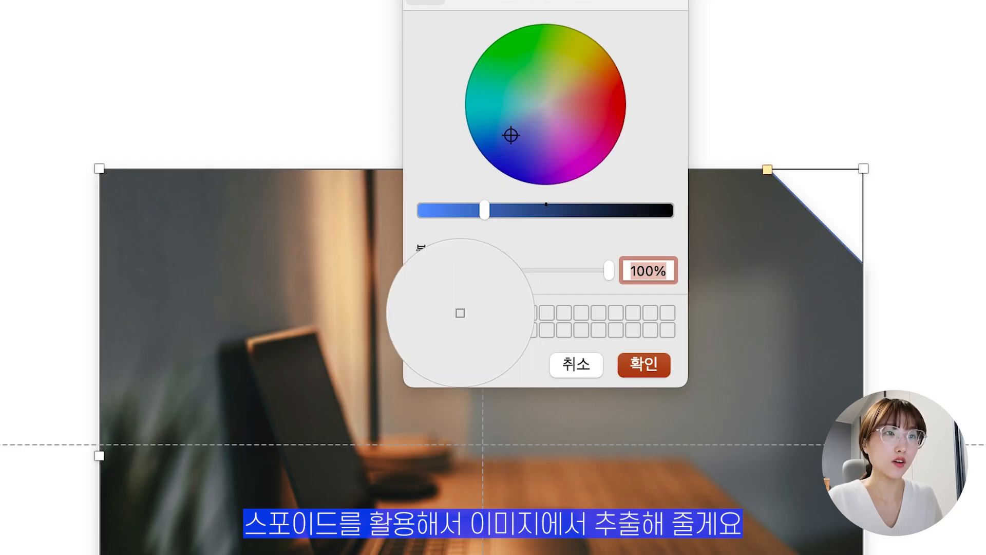
click(616, 337)
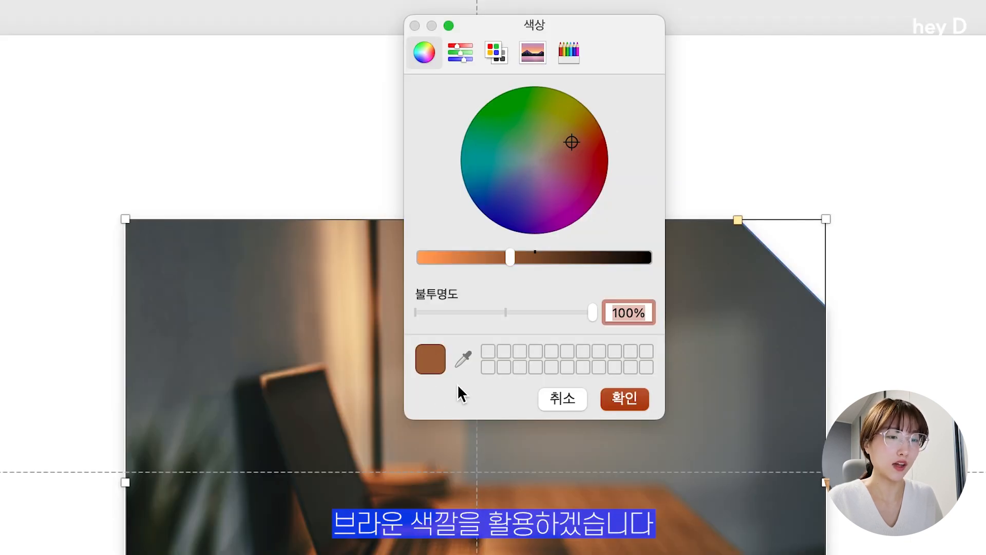
click(621, 405)
click(68, 355)
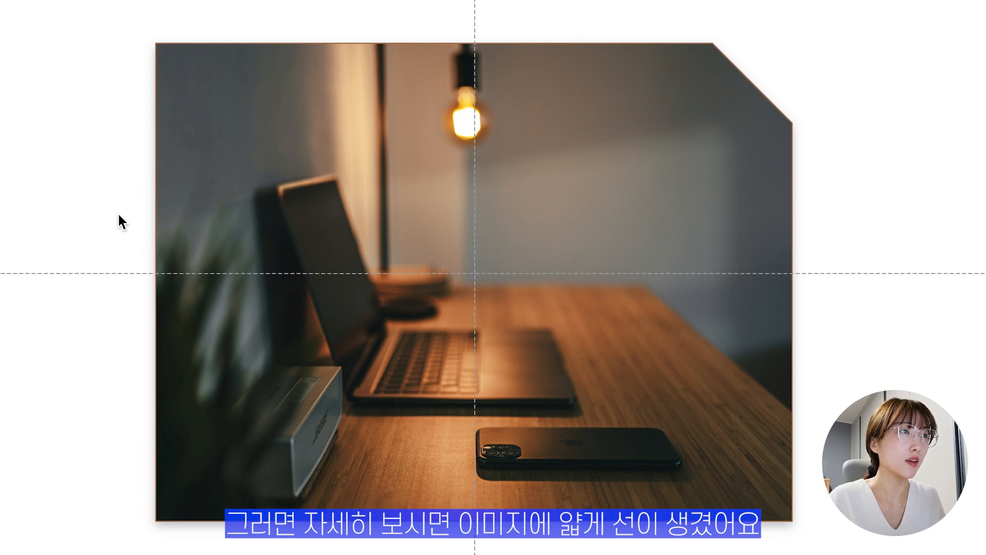
- Set the picture outline's width to 2 pt and apply a wavy, hand-drawn sketch style (스케치 스타일)
click(177, 172)
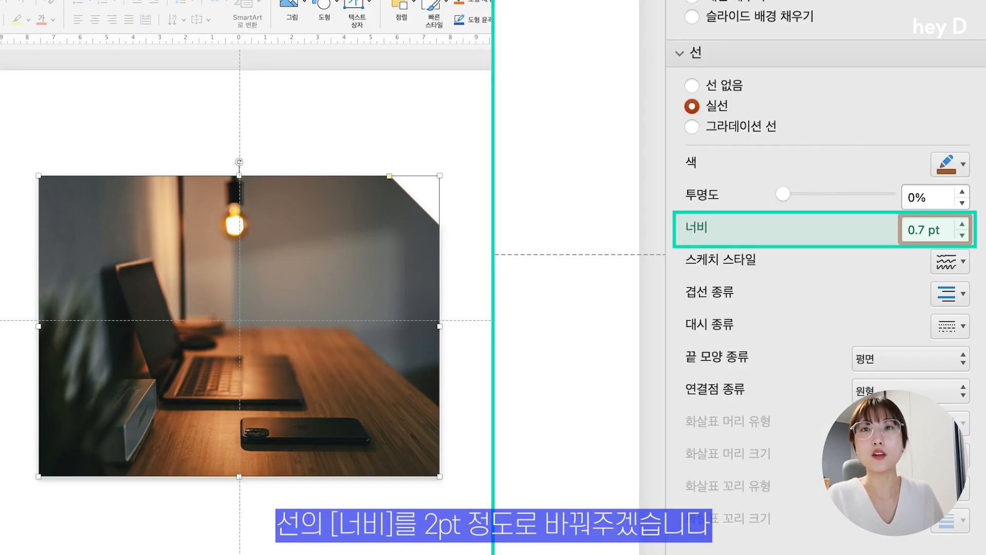
text(2)
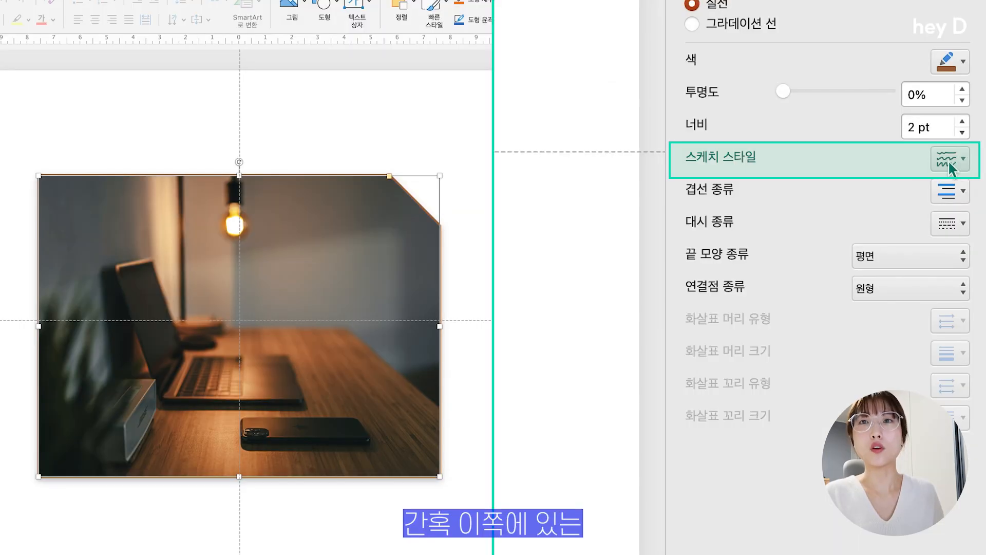
click(944, 160)
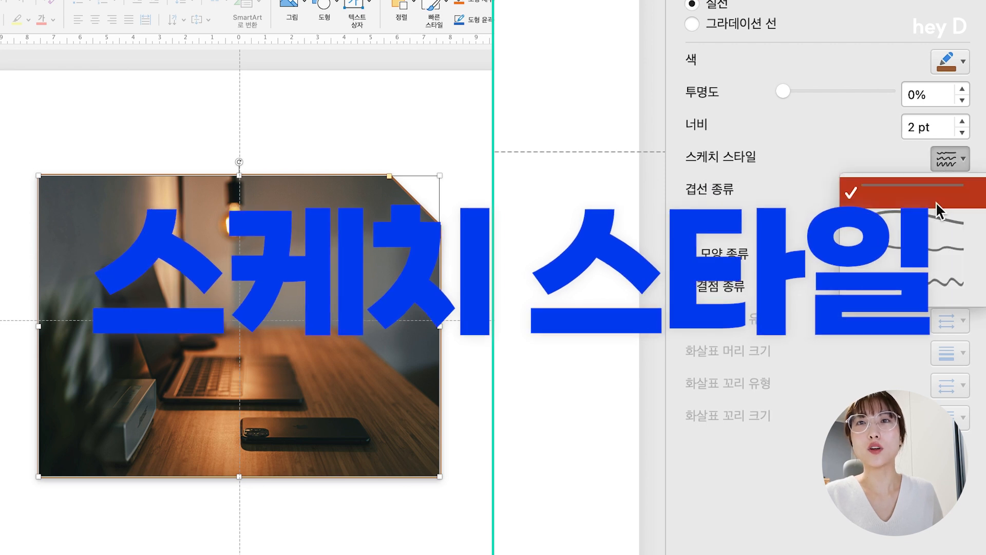
click(922, 261)
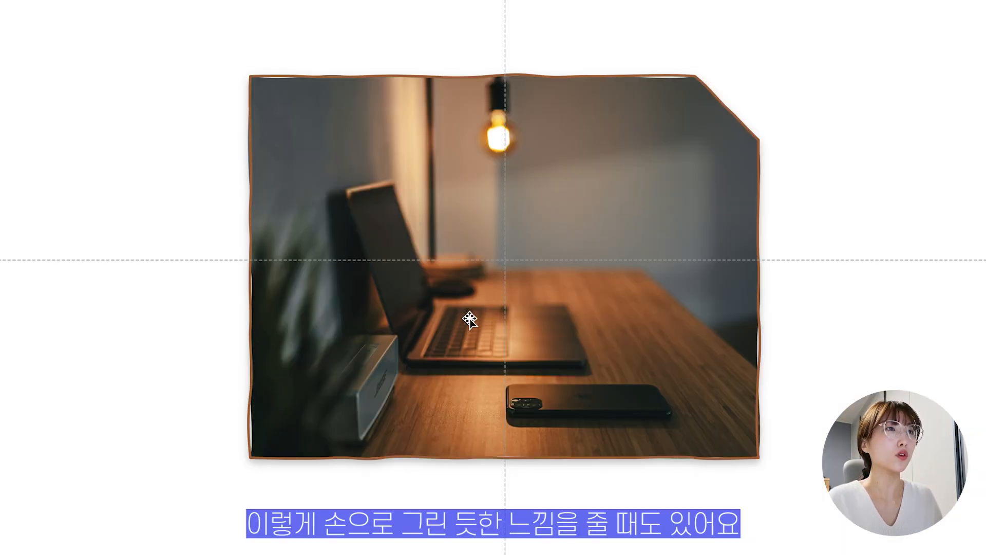